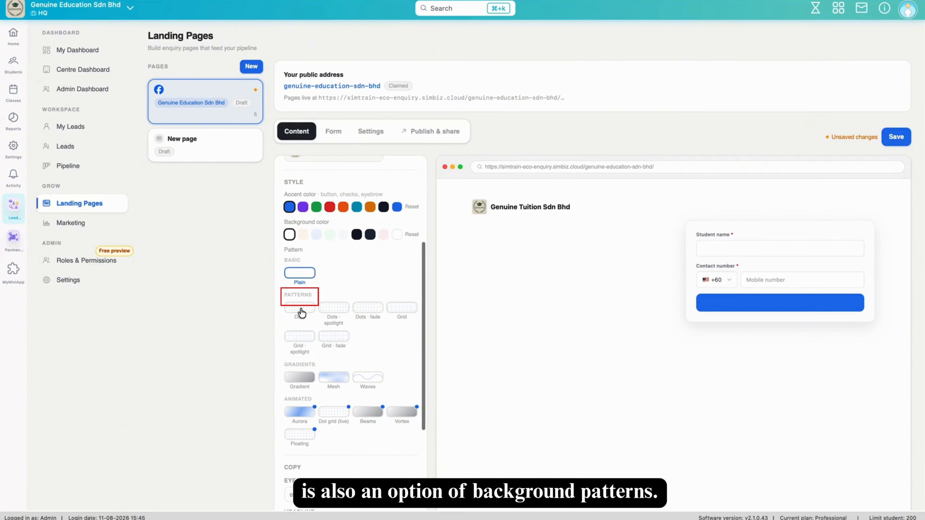
# - Preview the Dots and Grid pattern backgrounds, including their spotlight and fade variants
pyautogui.click(299, 308)
pyautogui.click(330, 310)
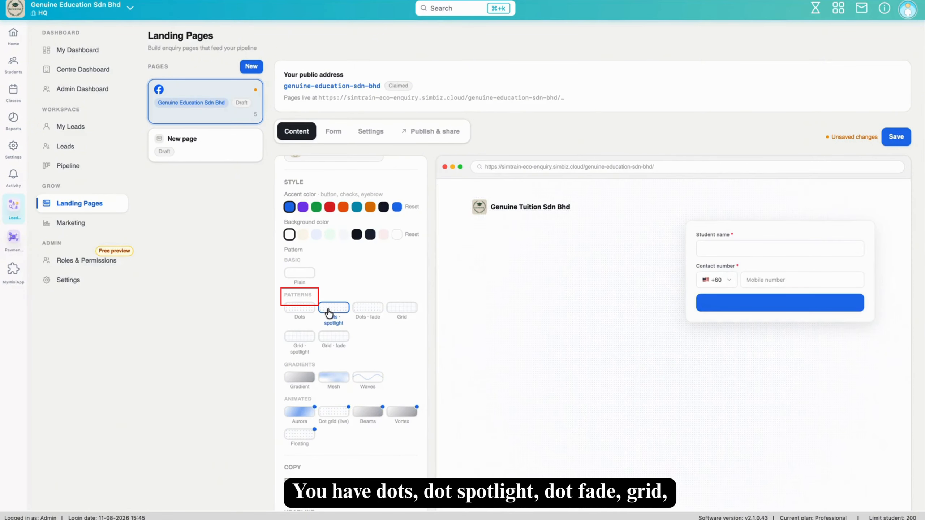
pyautogui.click(367, 310)
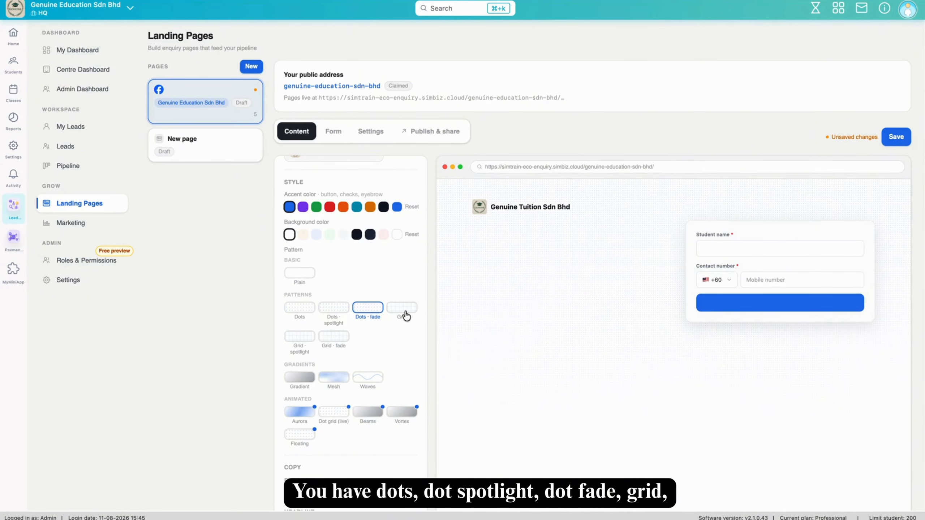
pyautogui.click(403, 313)
pyautogui.click(298, 343)
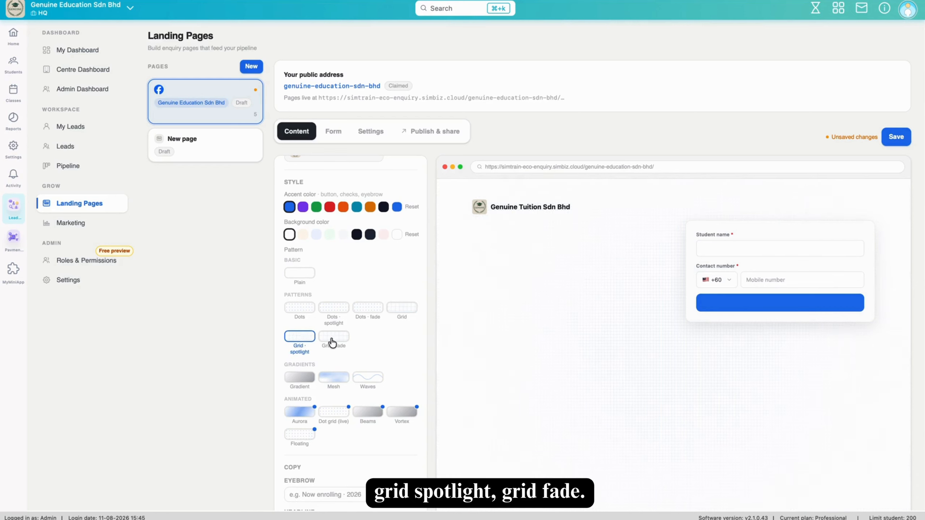
pyautogui.click(333, 340)
# - Compare the Gradient, Mesh, Waves, Aurora, Dot grid, Beams and Floating dots backgrounds, then settle on Vortex
pyautogui.scroll(-3, 299, 379)
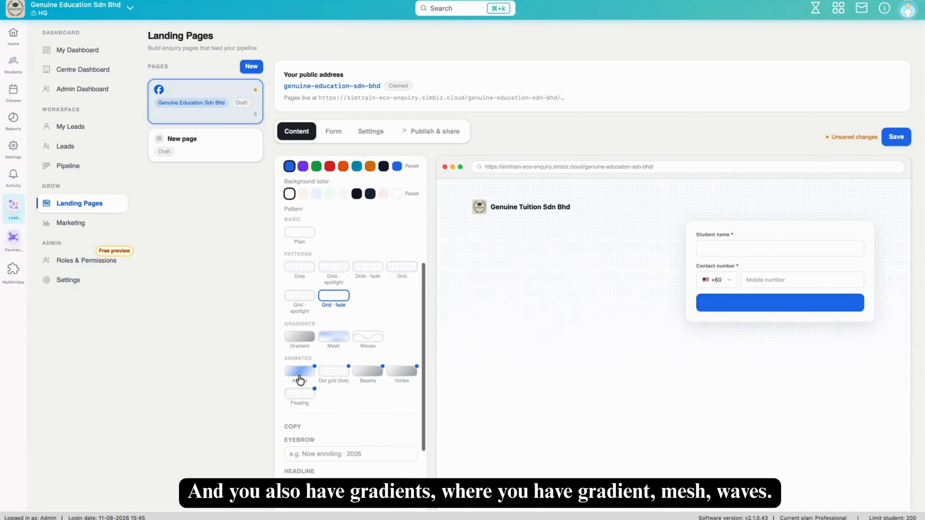
pyautogui.click(306, 328)
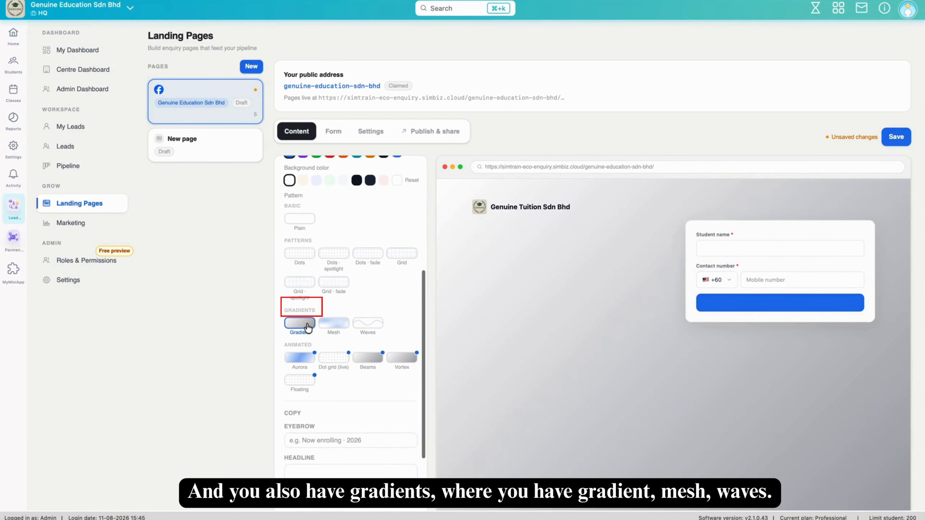
pyautogui.click(338, 324)
pyautogui.click(358, 324)
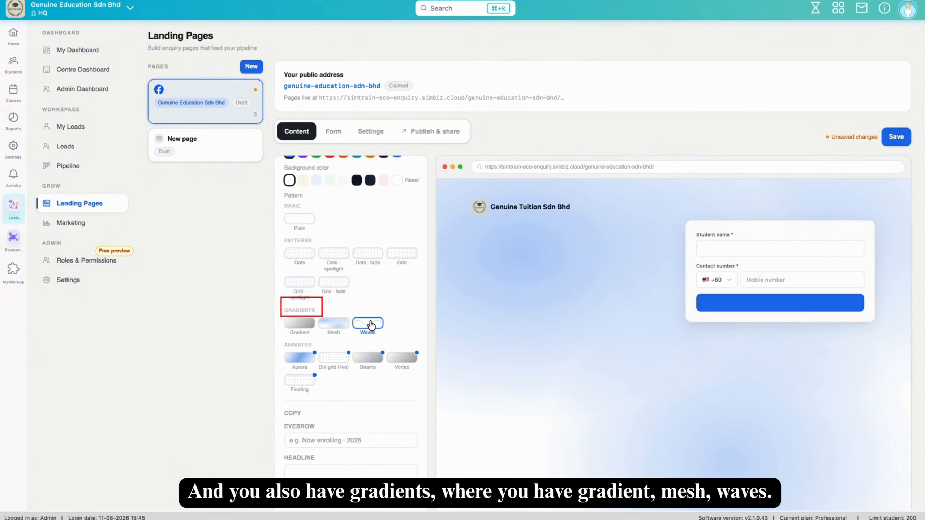
pyautogui.click(299, 362)
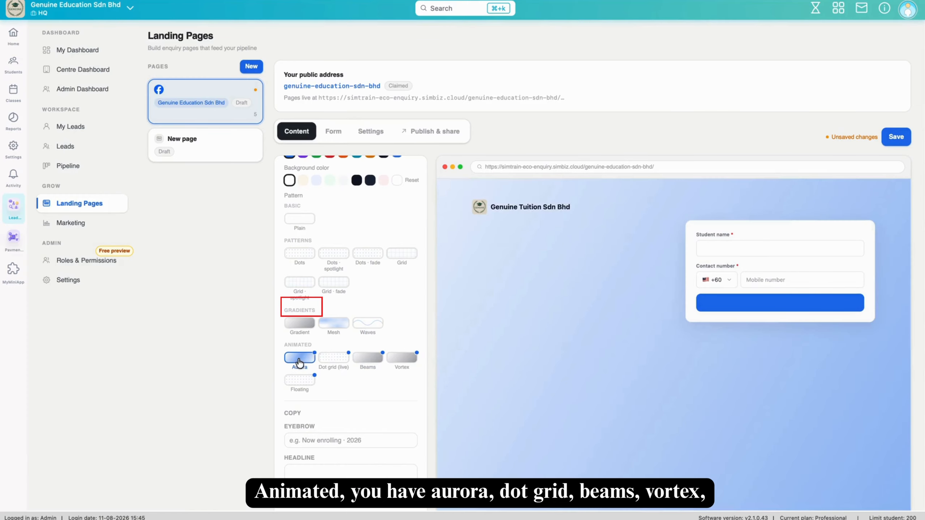
pyautogui.click(341, 361)
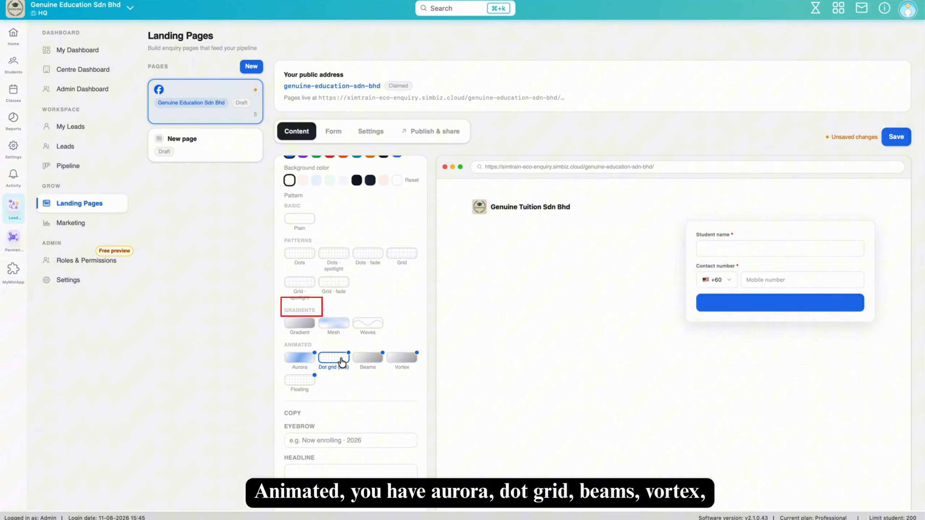
pyautogui.click(364, 361)
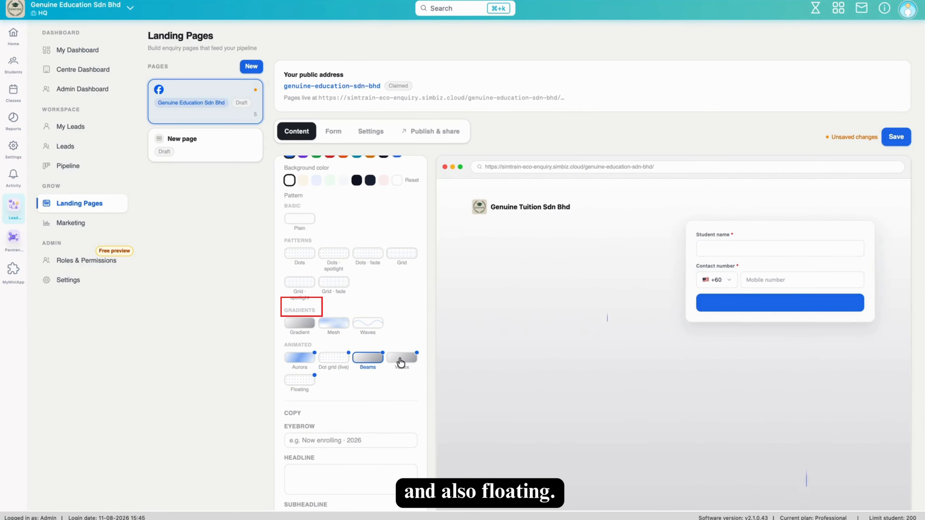
pyautogui.click(400, 361)
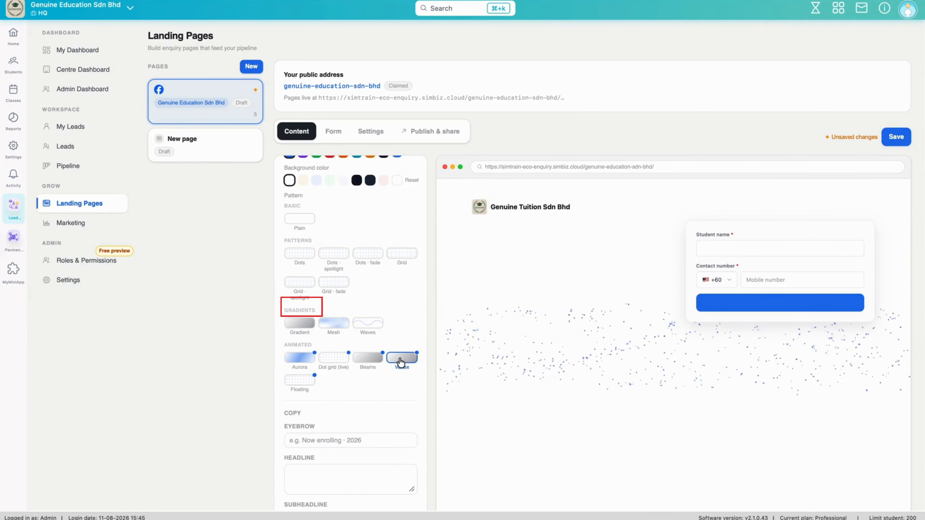
pyautogui.click(306, 383)
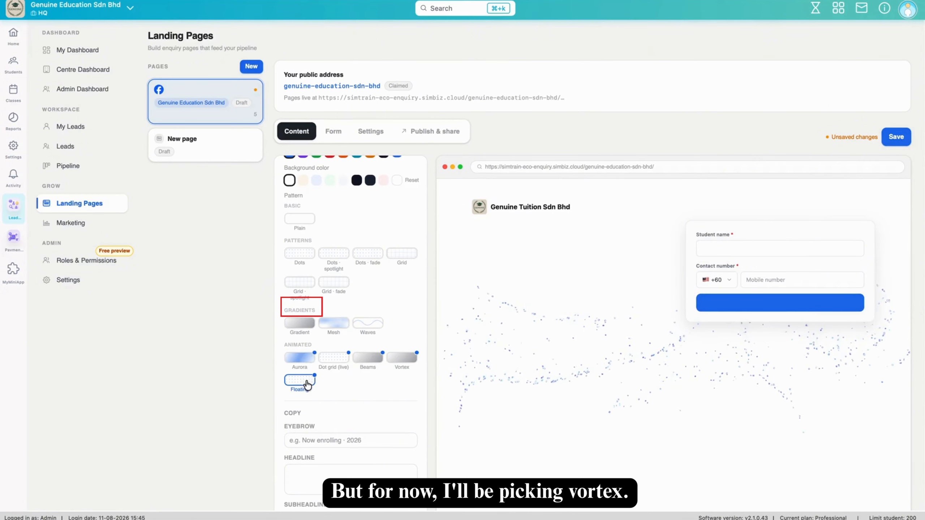
pyautogui.click(411, 358)
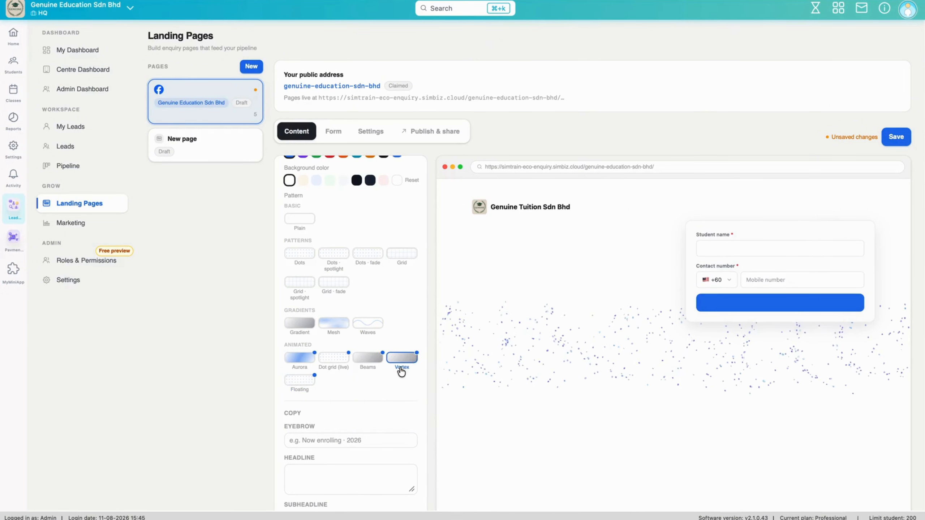
pyautogui.scroll(-2, 399, 367)
pyautogui.scroll(-3, 400, 366)
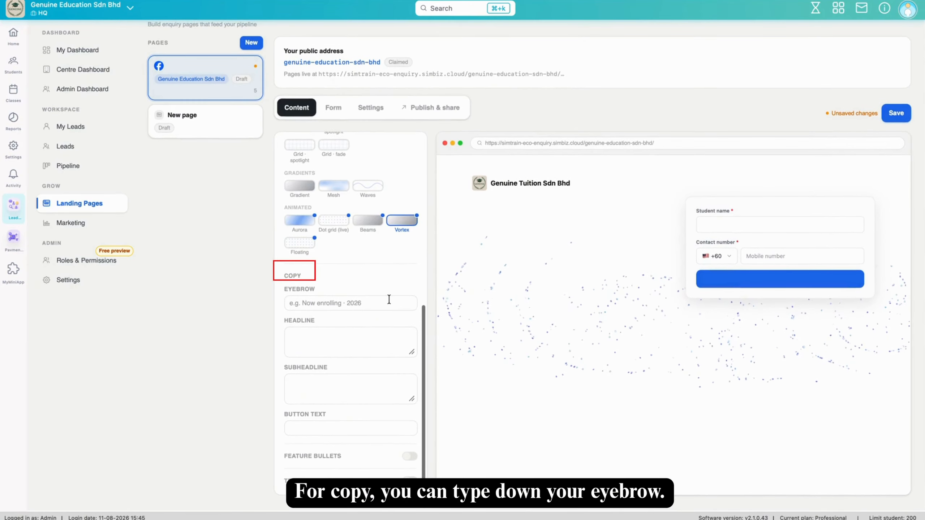
# - Set the eyebrow to 'Now Enrolling-2026' and the headline to 'Give your child the confidence to ace their exams'
pyautogui.click(389, 301)
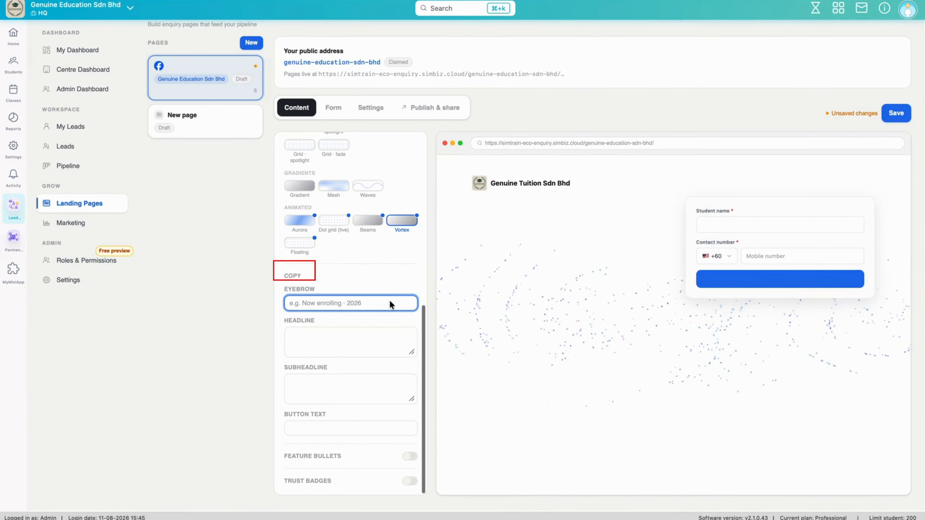
pyautogui.write('En')
pyautogui.press('BackSpace')
pyautogui.press('BackSpace')
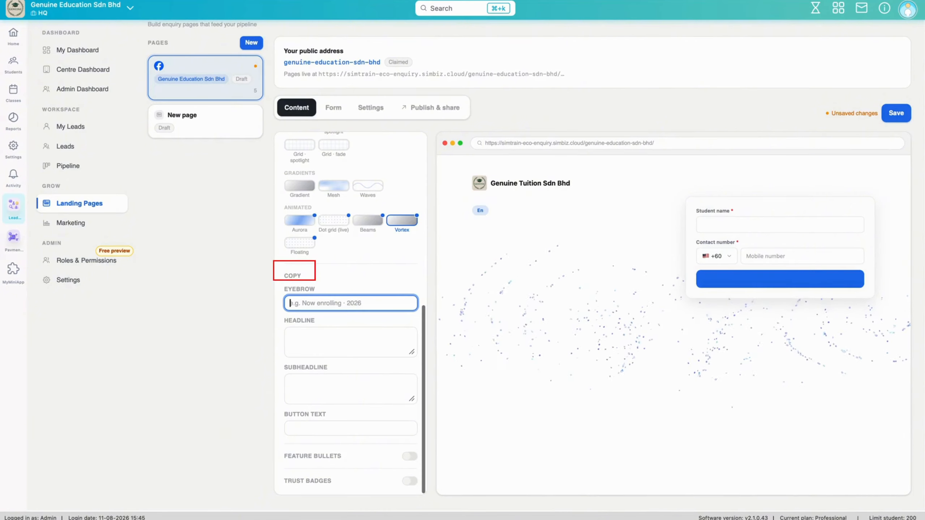
pyautogui.write('Now Enrolling')
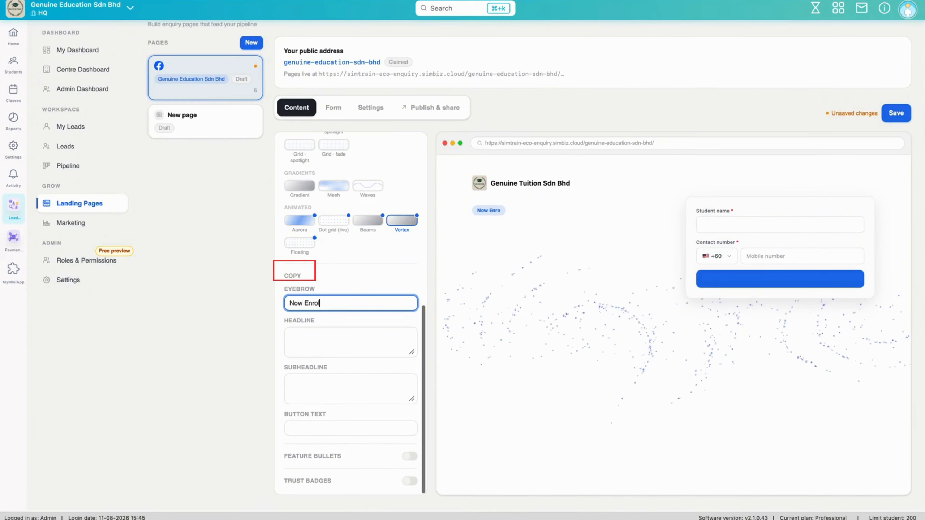
pyautogui.press('BackSpace')
pyautogui.press('BackSpace')
pyautogui.press('BackSpace')
pyautogui.press('BackSpace')
pyautogui.write('ing-')
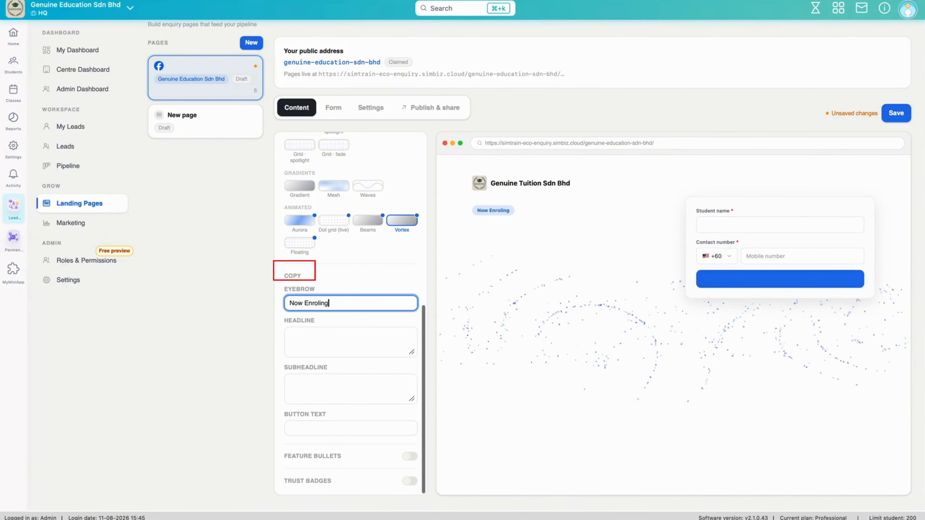
pyautogui.press('BackSpace')
pyautogui.press('BackSpace')
pyautogui.press('BackSpace')
pyautogui.write('ling-20')
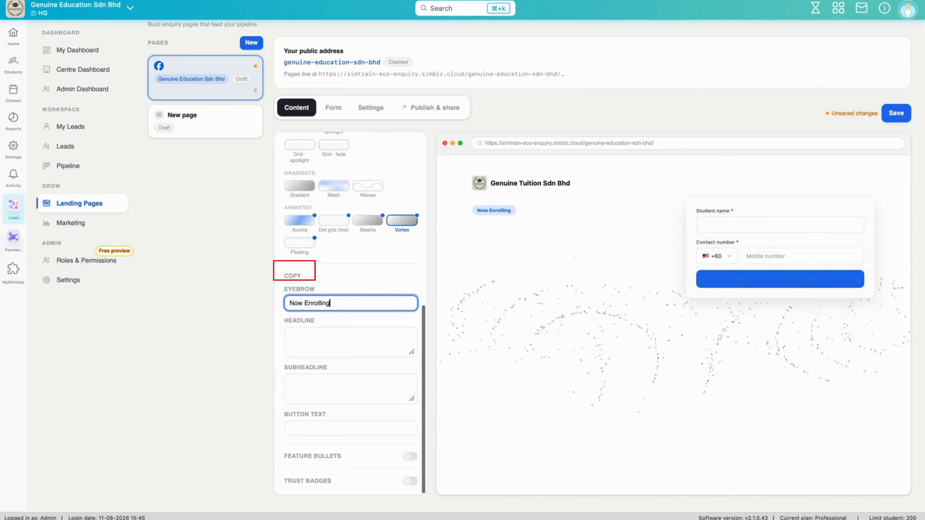
pyautogui.write('26')
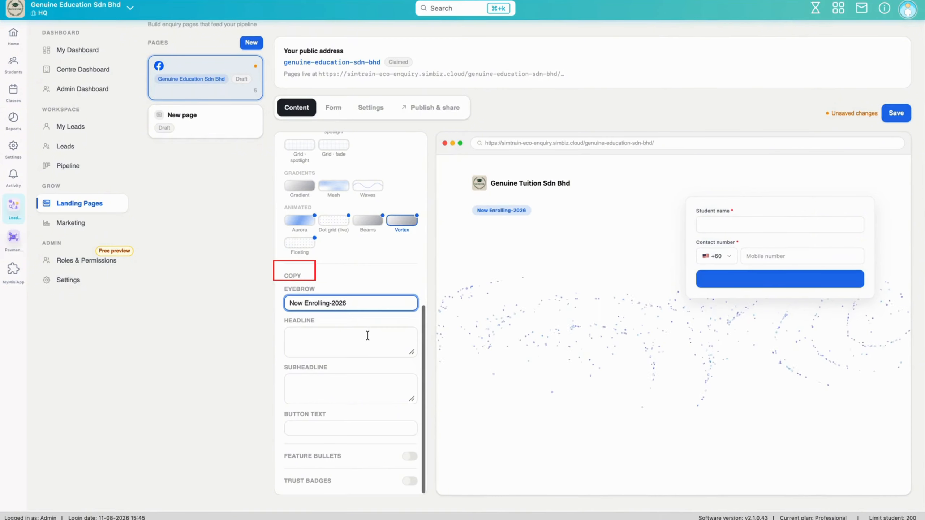
pyautogui.click(367, 338)
pyautogui.write('Give ')
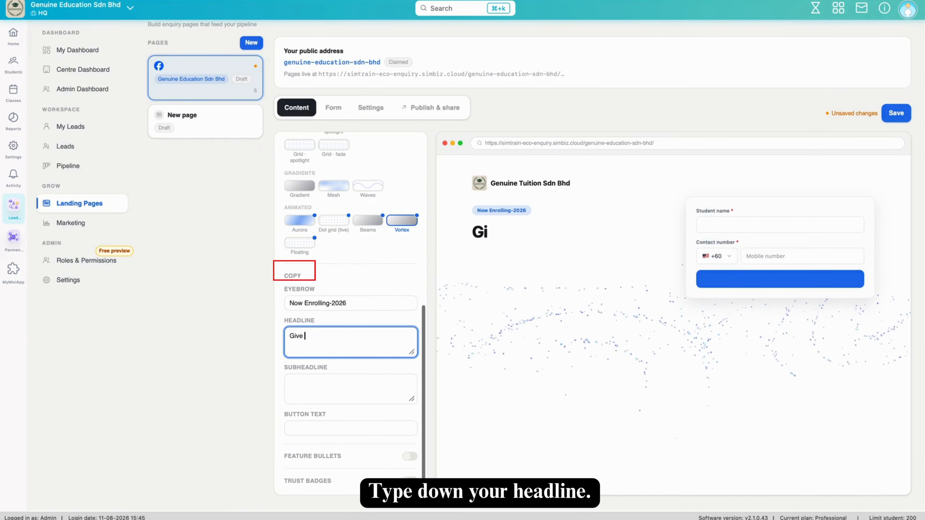
pyautogui.write('your child')
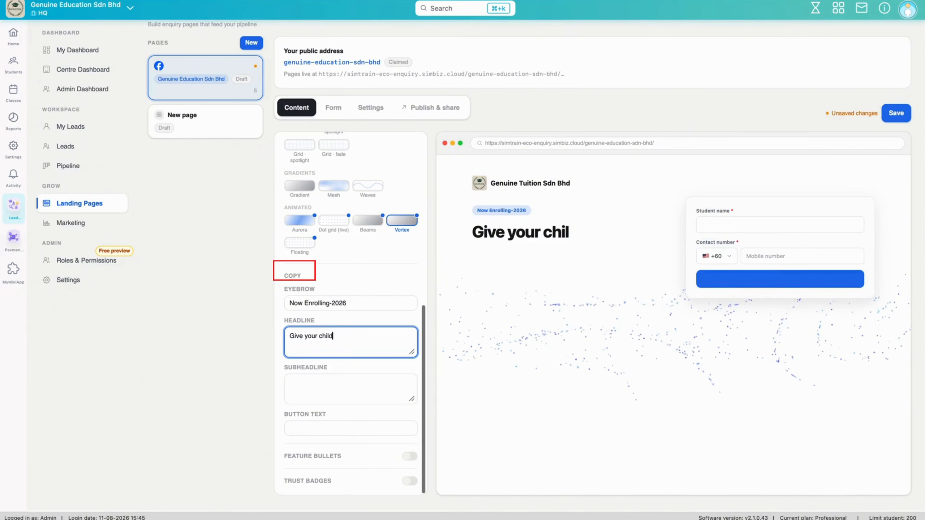
pyautogui.write(' the confi')
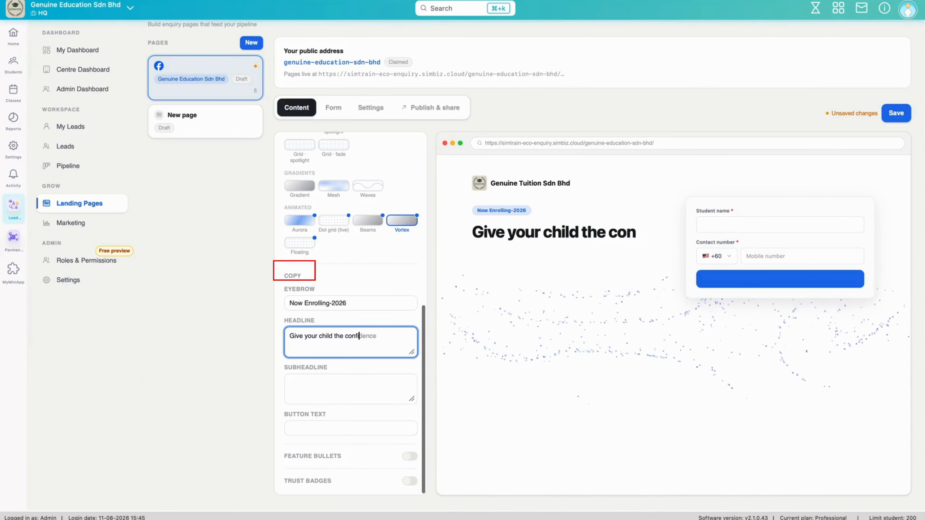
pyautogui.write('dence to ')
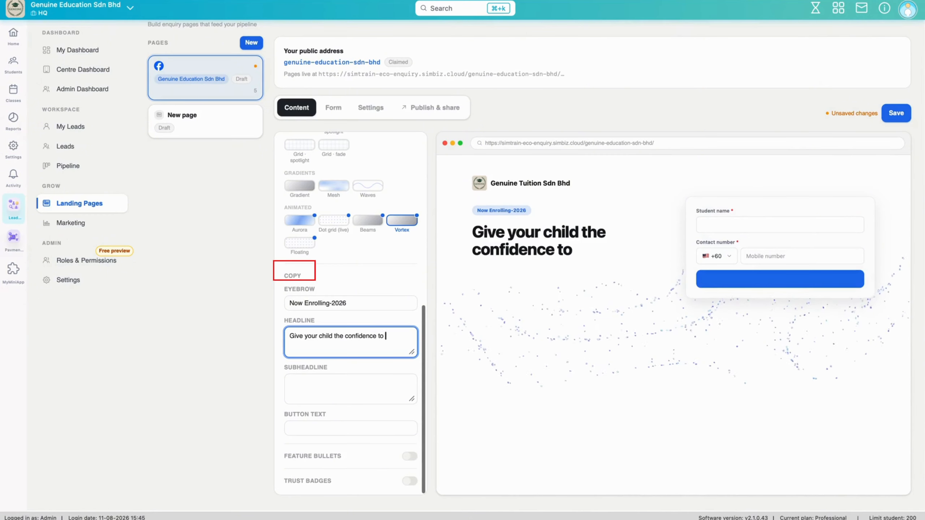
pyautogui.write('ace their exams')
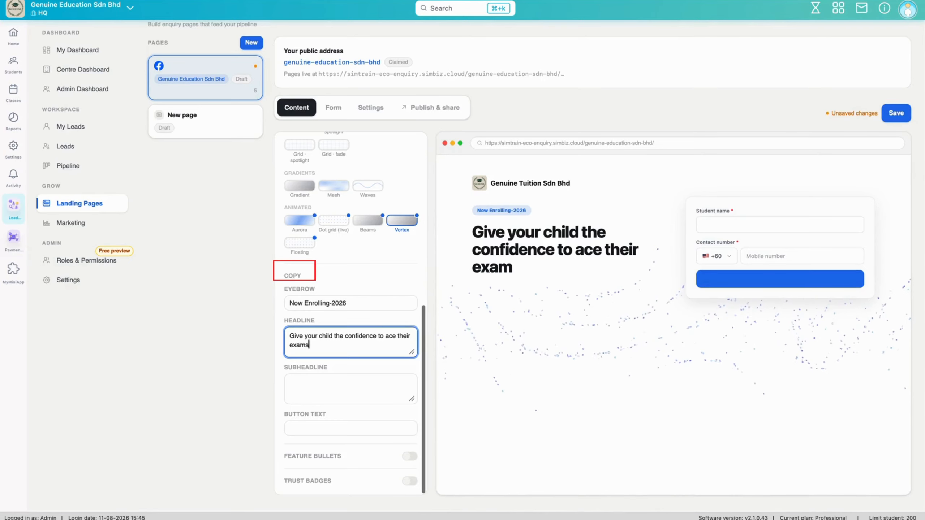
# - Add the subheadline about small group tuition from MOE-trained teachers with an August free trial, and enable feature bullets
pyautogui.click(317, 381)
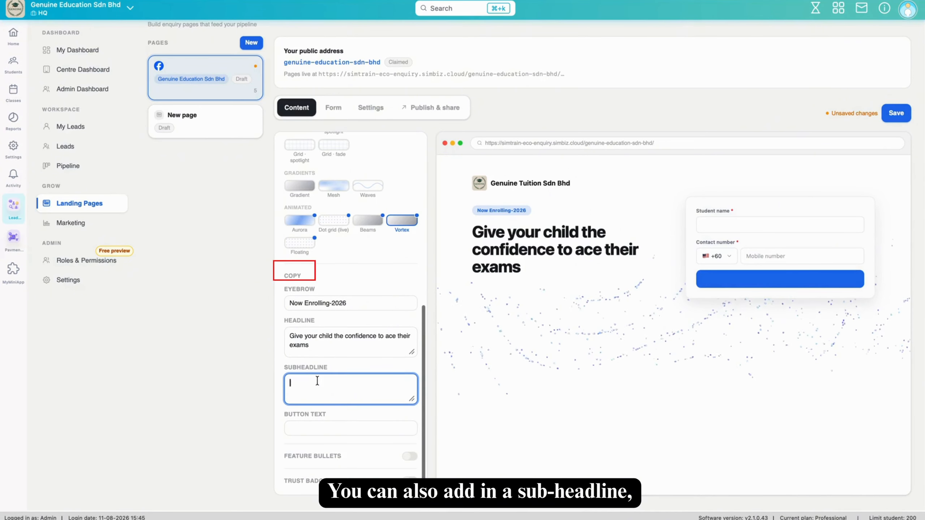
pyautogui.write('Pers')
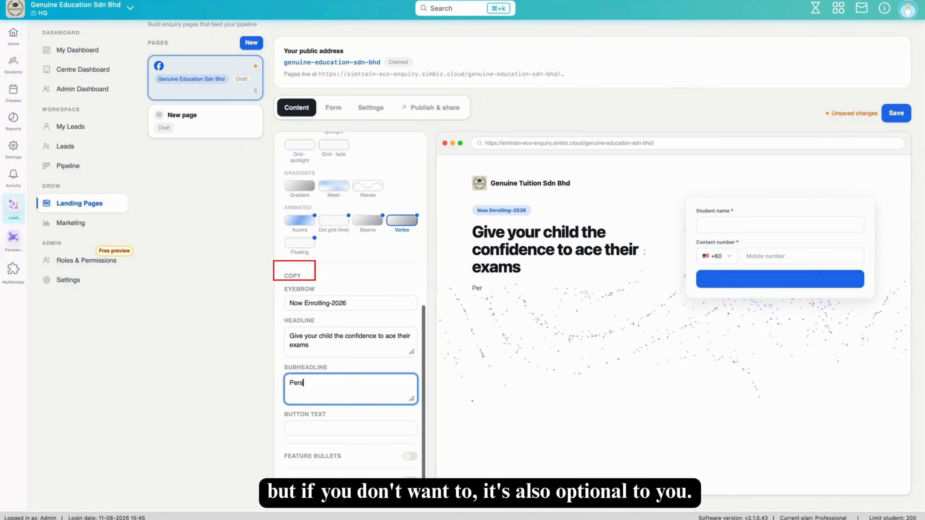
pyautogui.write('onalized small')
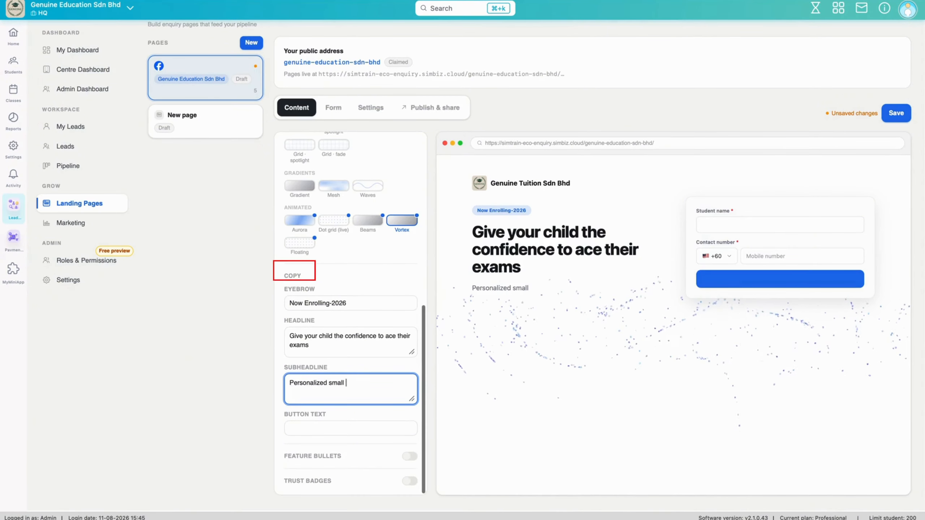
pyautogui.write(' group tu')
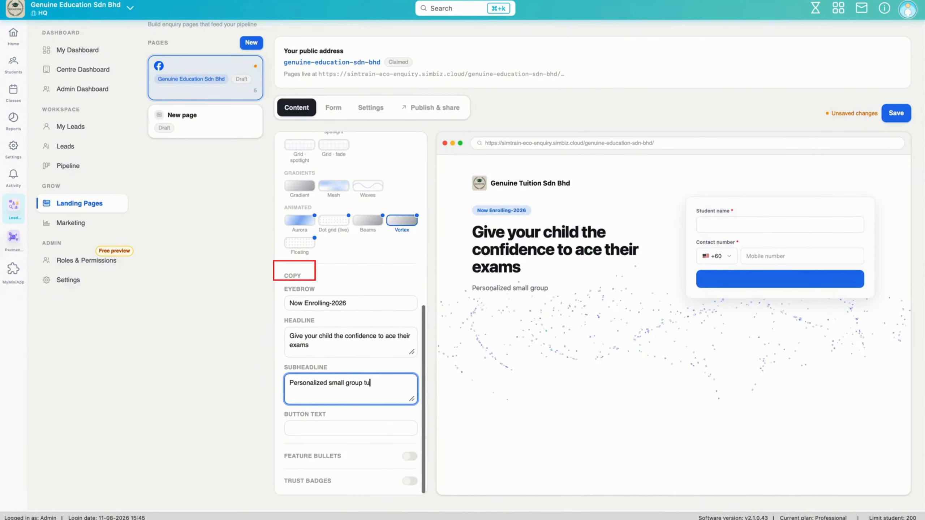
pyautogui.write('ition')
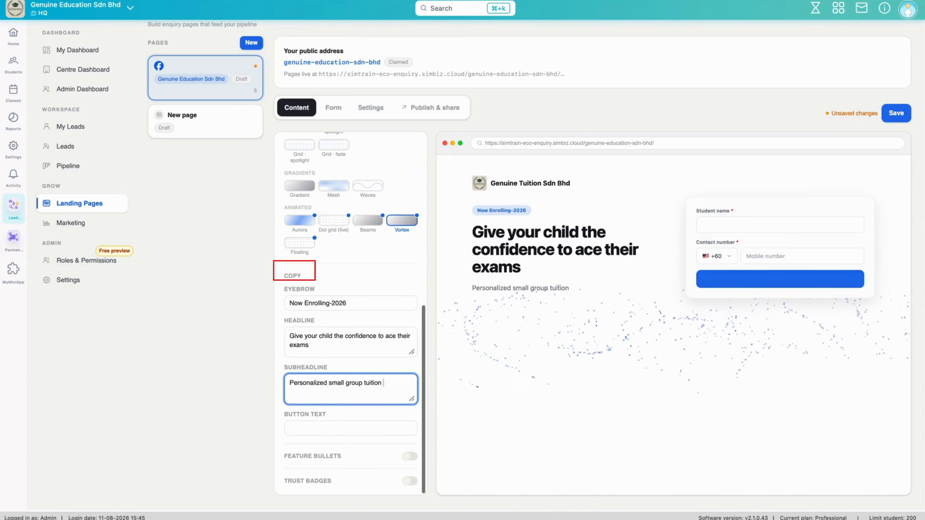
pyautogui.write(' from MO')
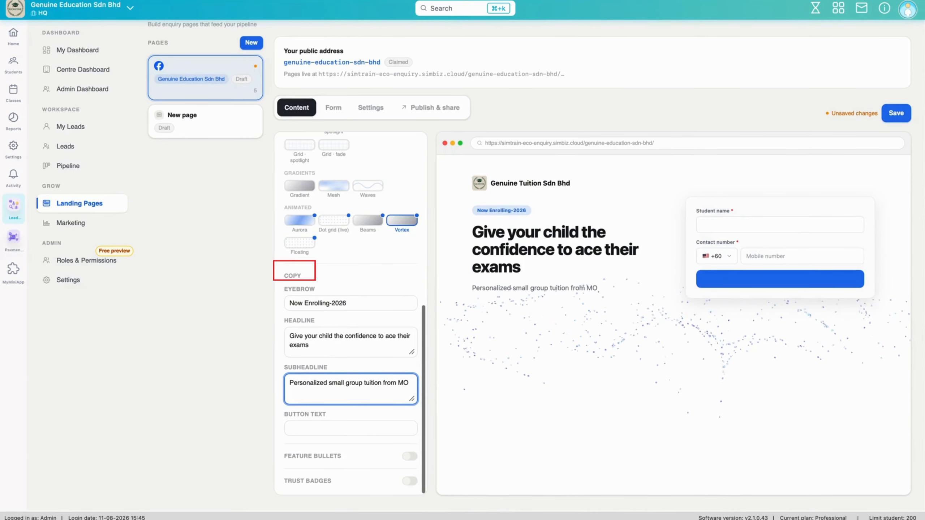
pyautogui.write('E- train')
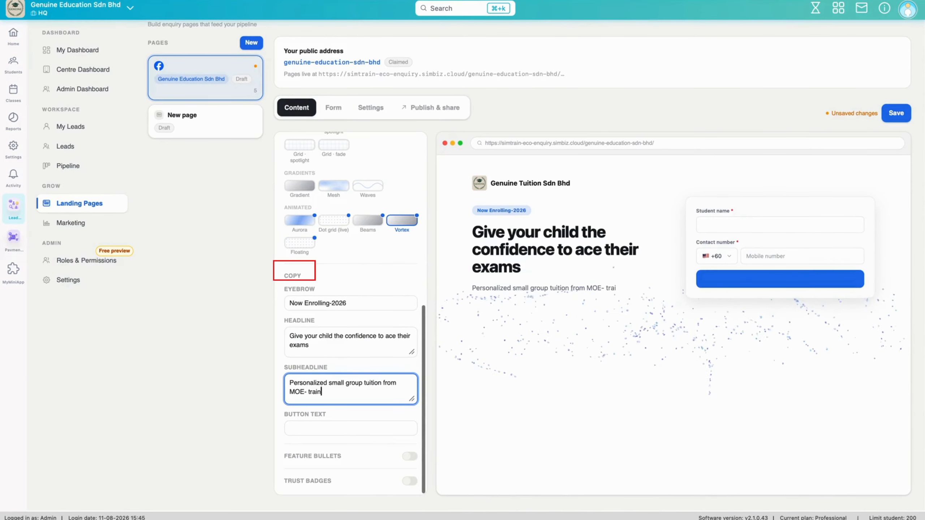
pyautogui.write('ed teachers. Bo')
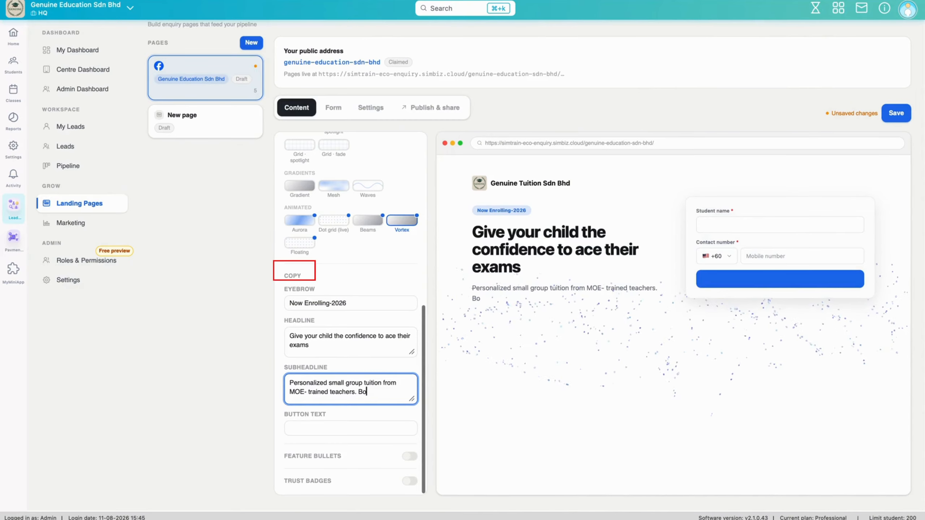
pyautogui.write('ok a free trial')
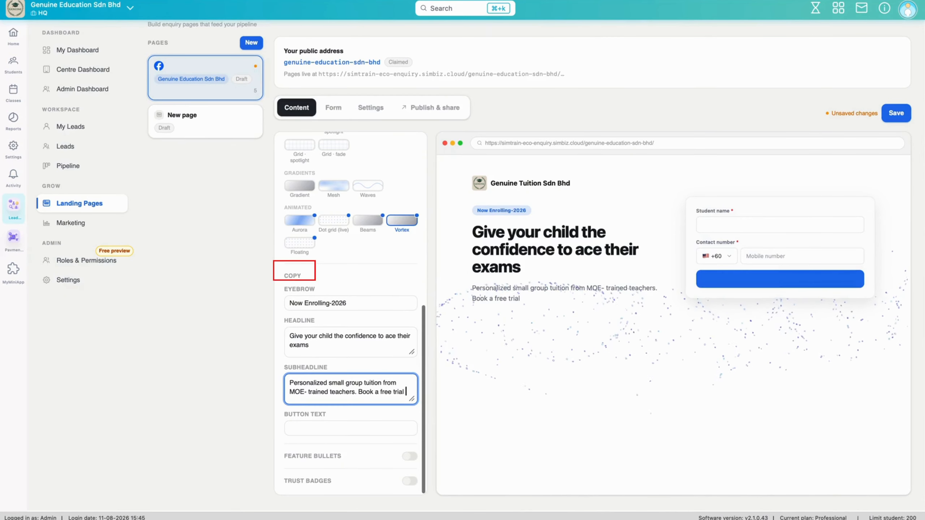
pyautogui.write(' this August')
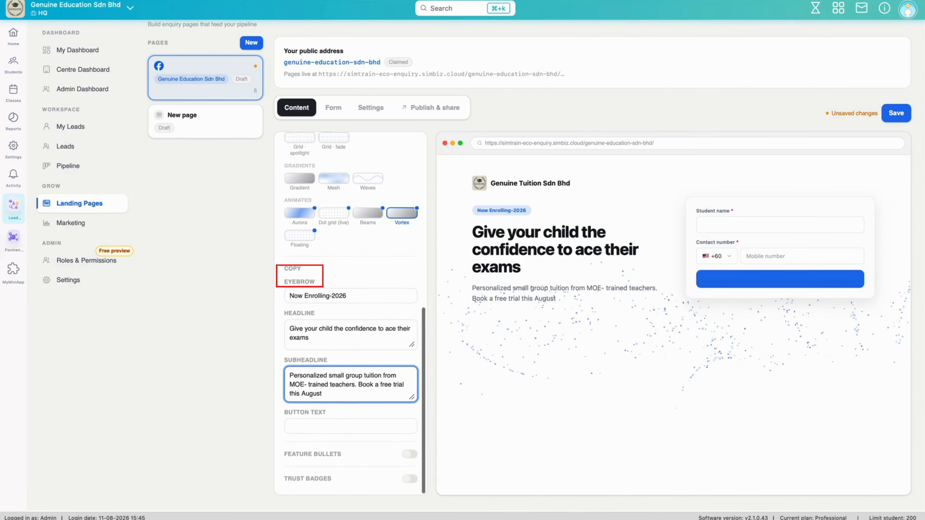
pyautogui.scroll(-1, 315, 426)
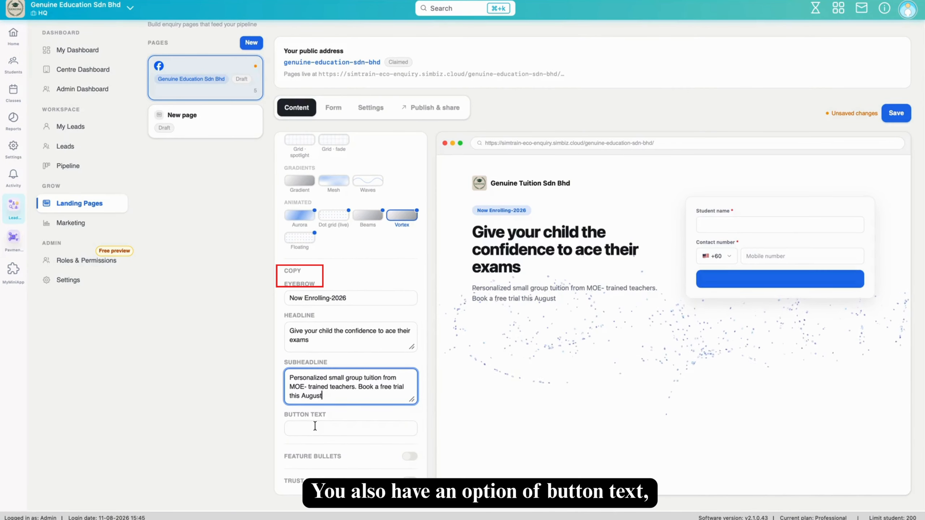
pyautogui.click(409, 457)
# - Enter bullets 'Trained teacher', 'Small-group classes (max 8)' and 'Exam-focussed curriculum', then enable trust badges
pyautogui.scroll(-3, 413, 454)
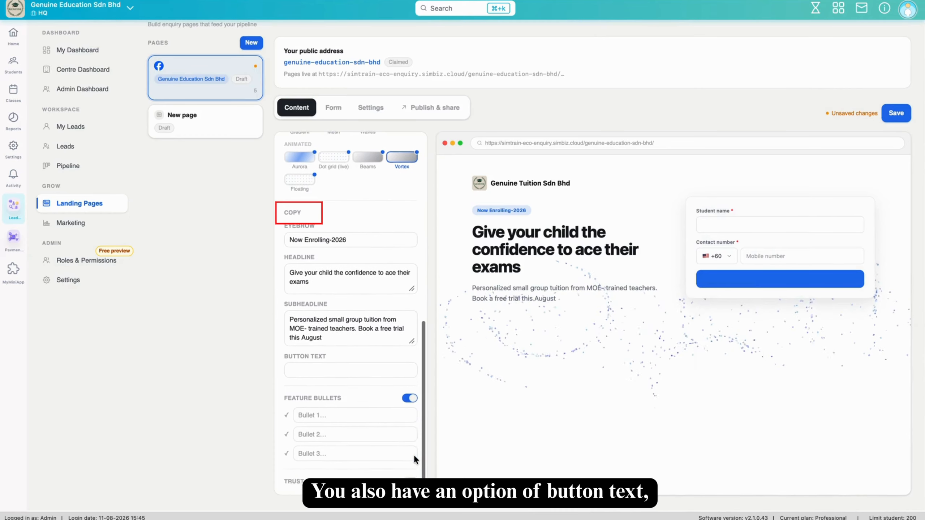
pyautogui.click(391, 420)
pyautogui.write('T')
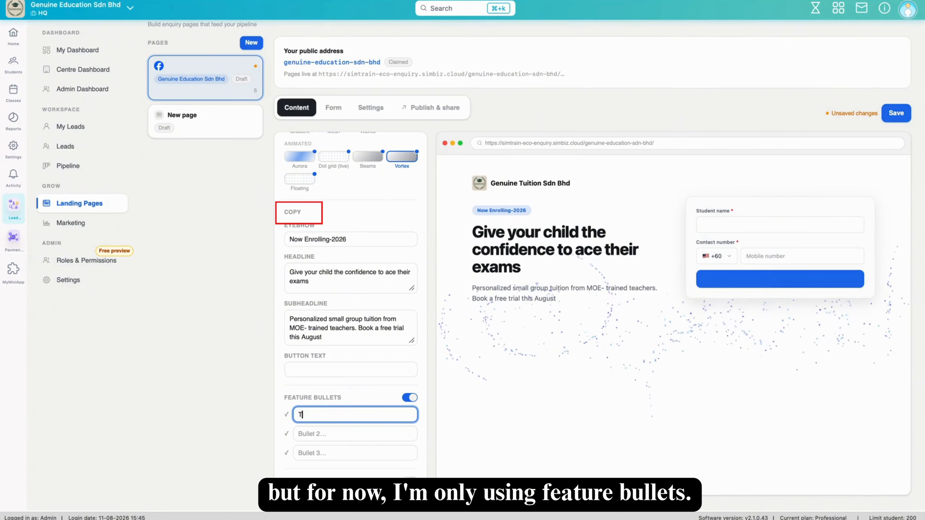
pyautogui.write('rained')
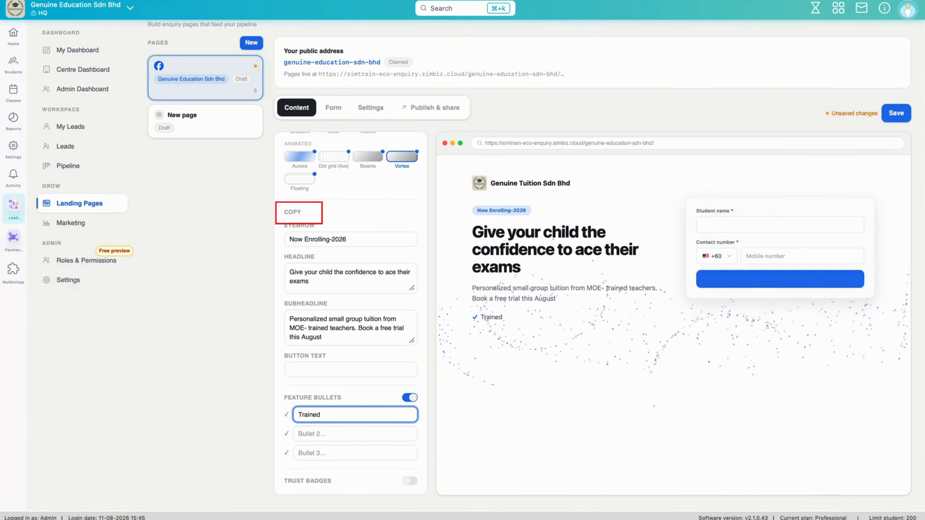
pyautogui.write(' teachers')
pyautogui.click(380, 435)
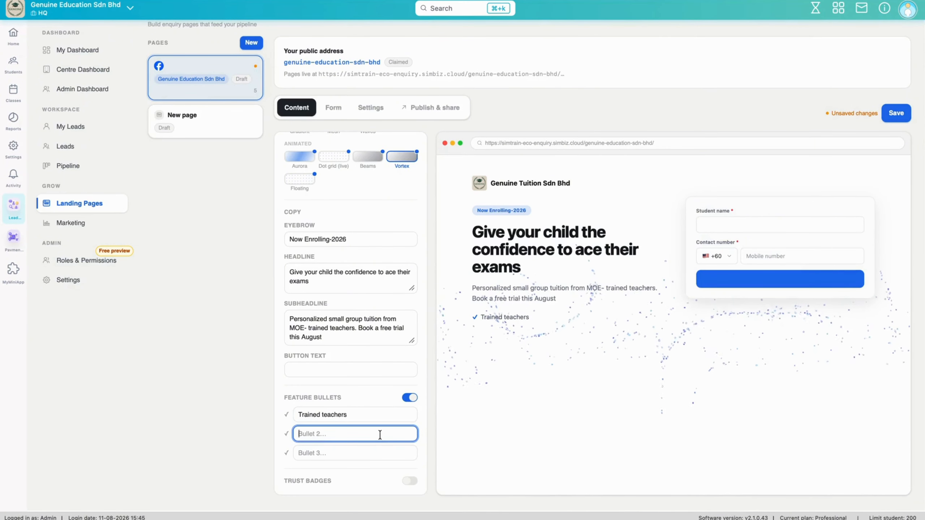
pyautogui.write('Small- group classes (max 8')
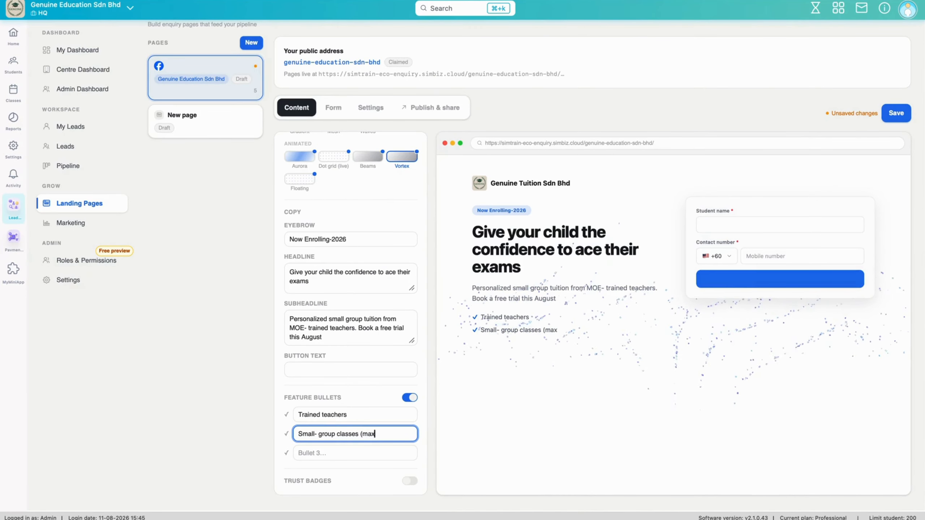
pyautogui.click(371, 454)
pyautogui.write('E')
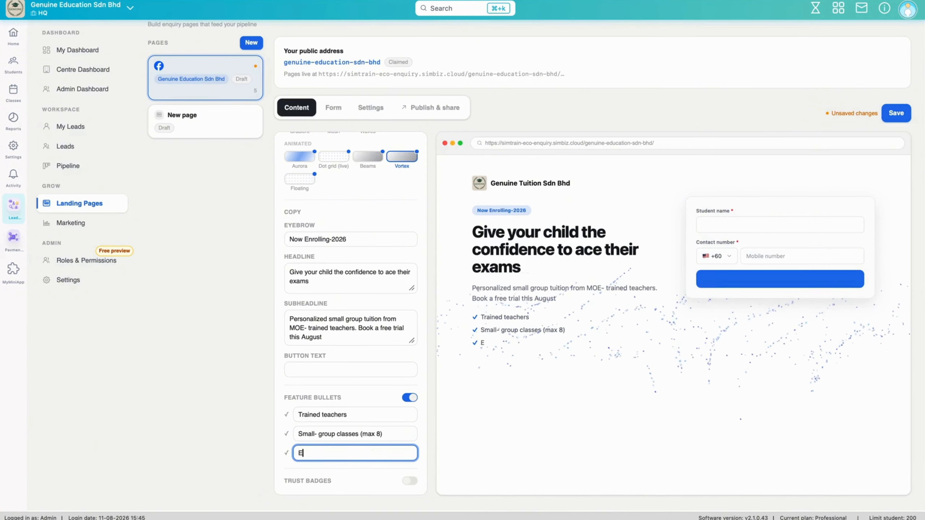
pyautogui.write('xam')
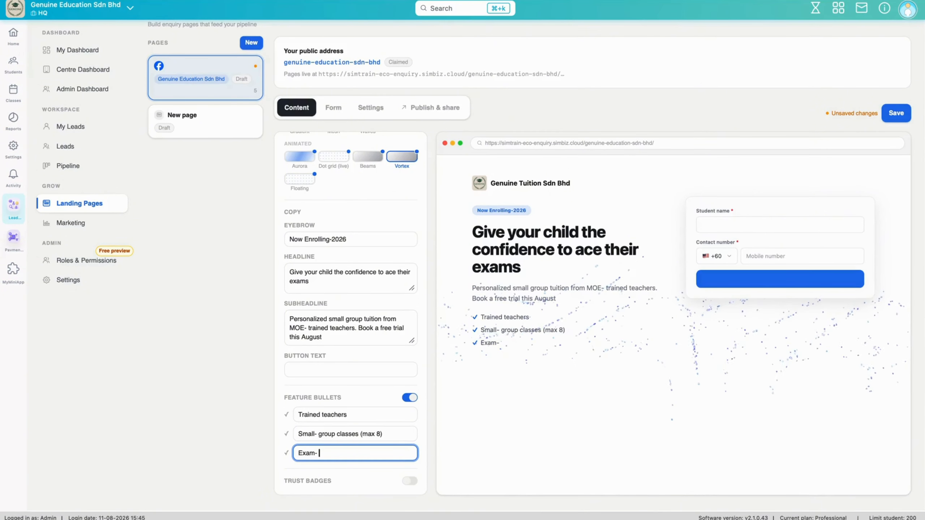
pyautogui.write('- focussed curr')
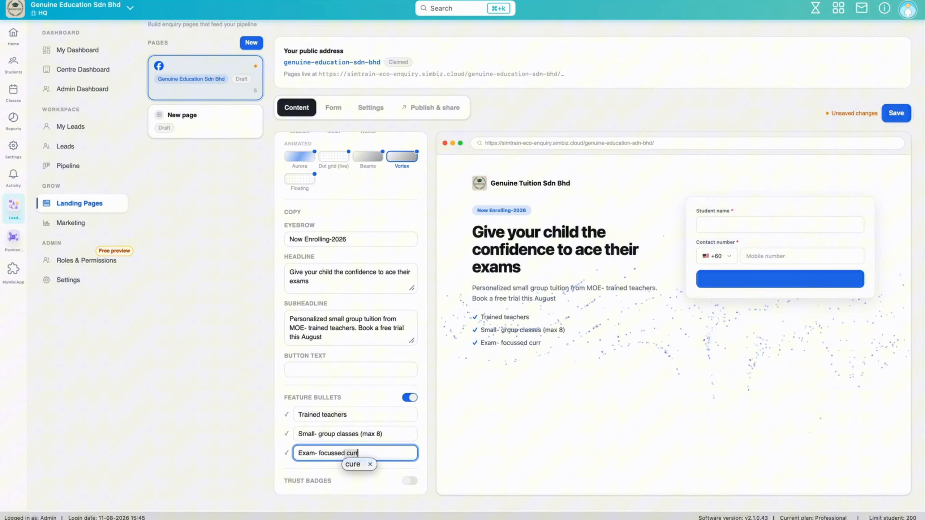
pyautogui.press('BackSpace')
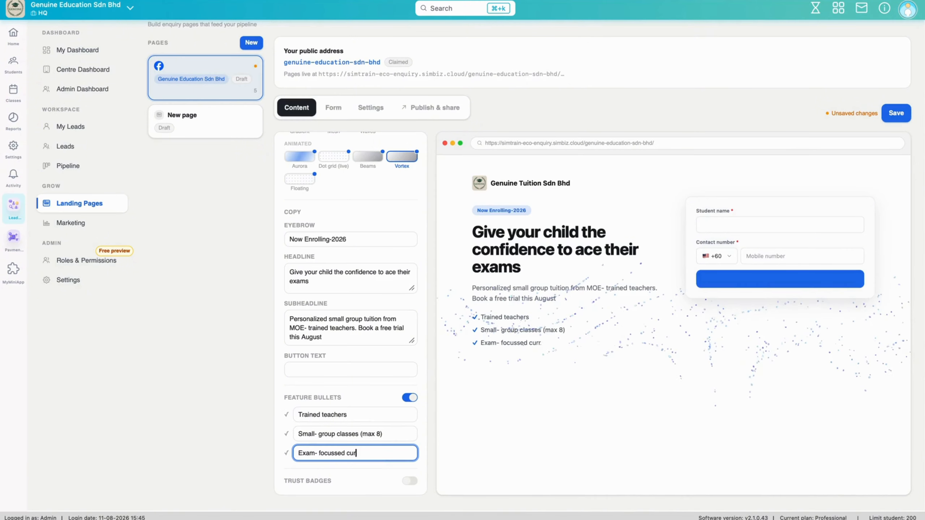
pyautogui.write('icullu')
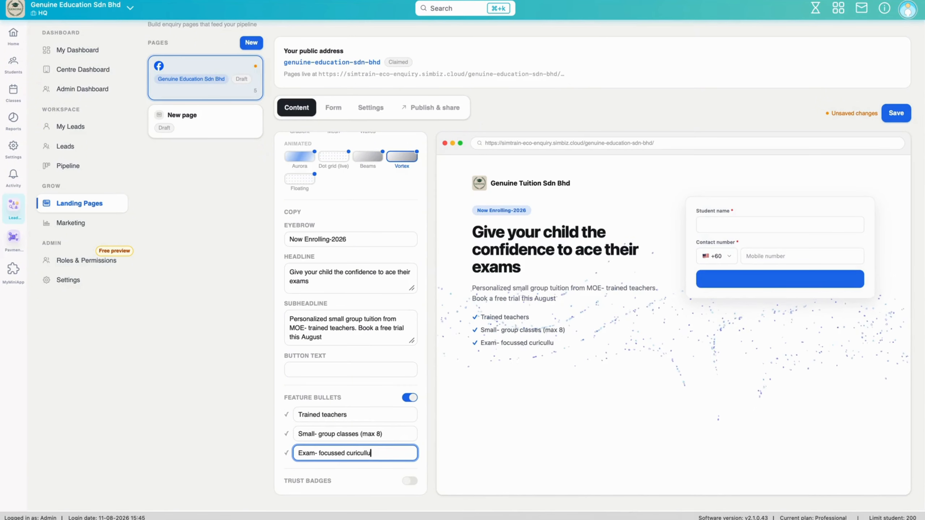
pyautogui.write('m')
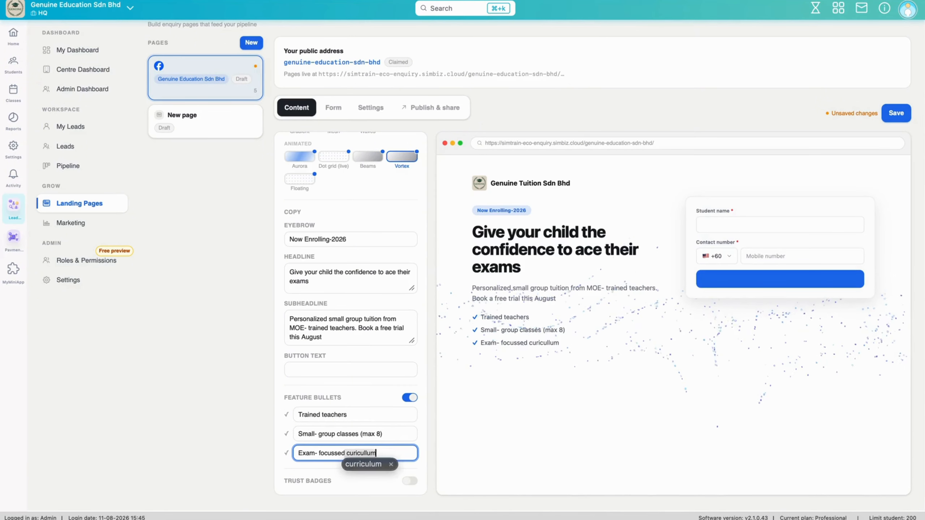
pyautogui.click(354, 462)
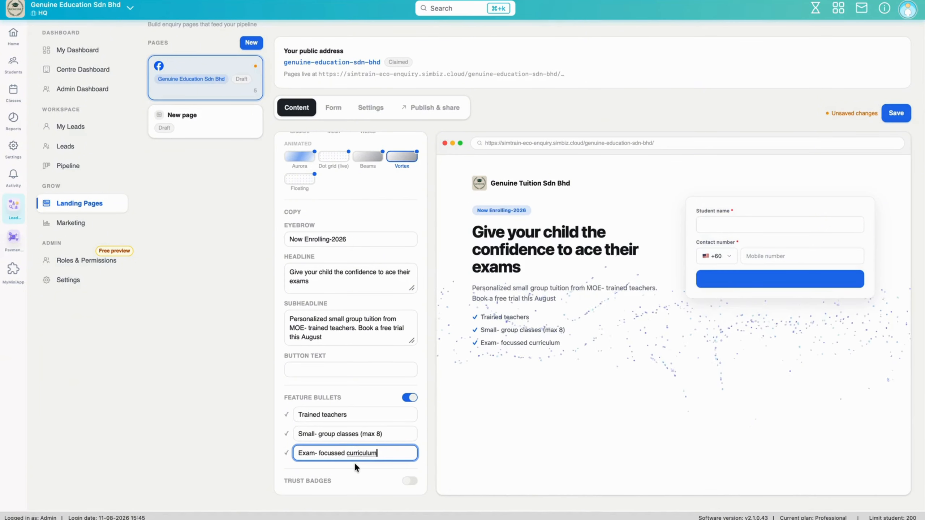
pyautogui.click(409, 480)
# - Label the 4.9★ badge 'Parents Rating' and the 1,200+ badge 'Students', then select the 12 badge's label field
pyautogui.scroll(-2, 410, 478)
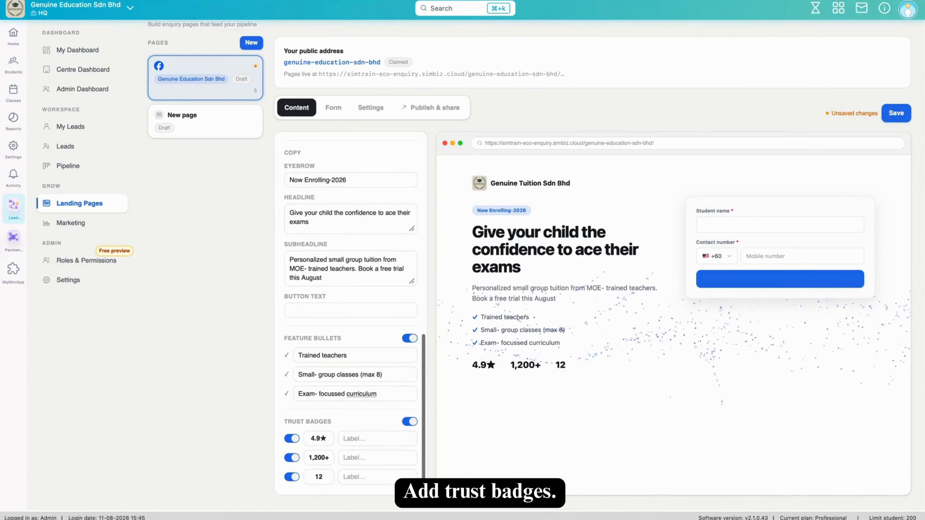
pyautogui.click(391, 442)
pyautogui.write('Pa')
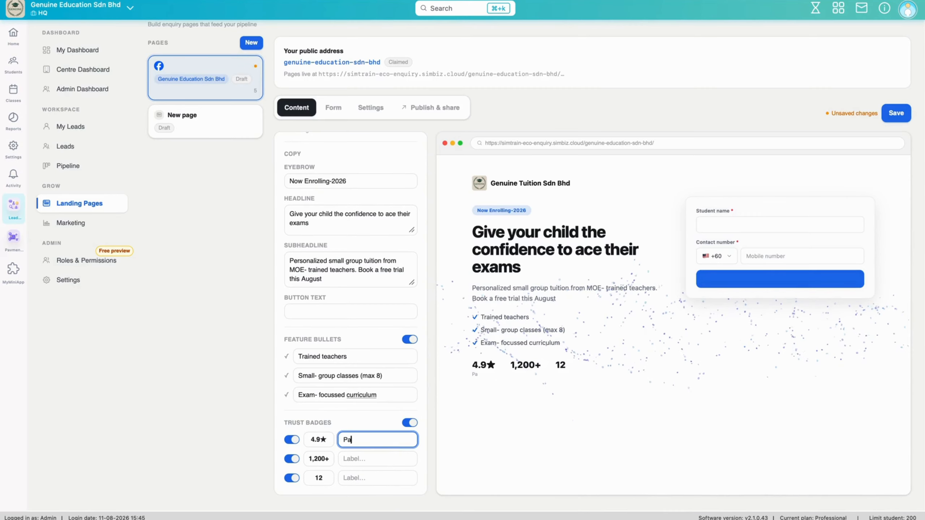
pyautogui.write('rents Rating')
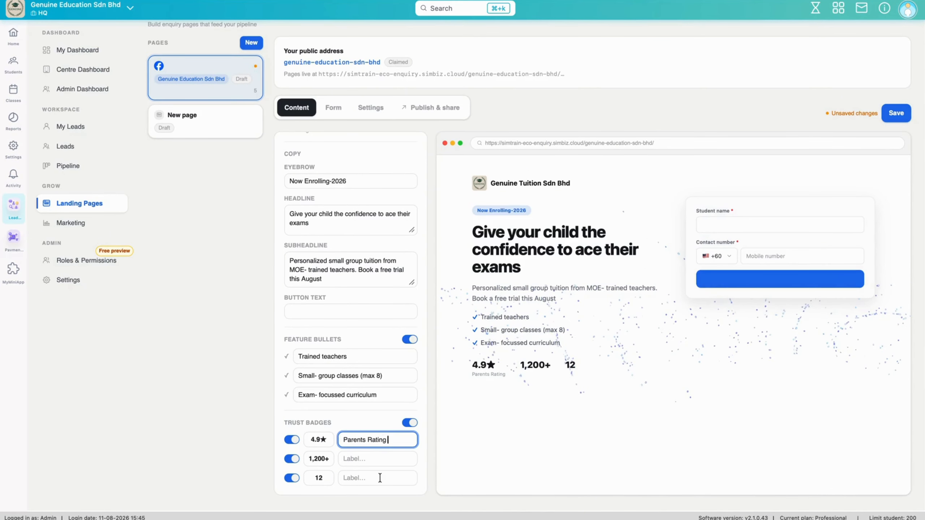
pyautogui.click(380, 459)
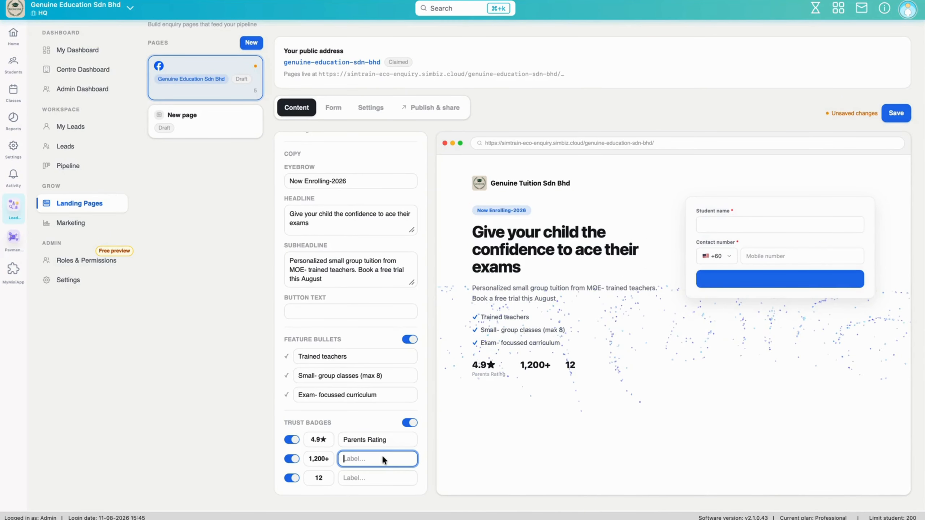
pyautogui.write('Students')
pyautogui.click(382, 473)
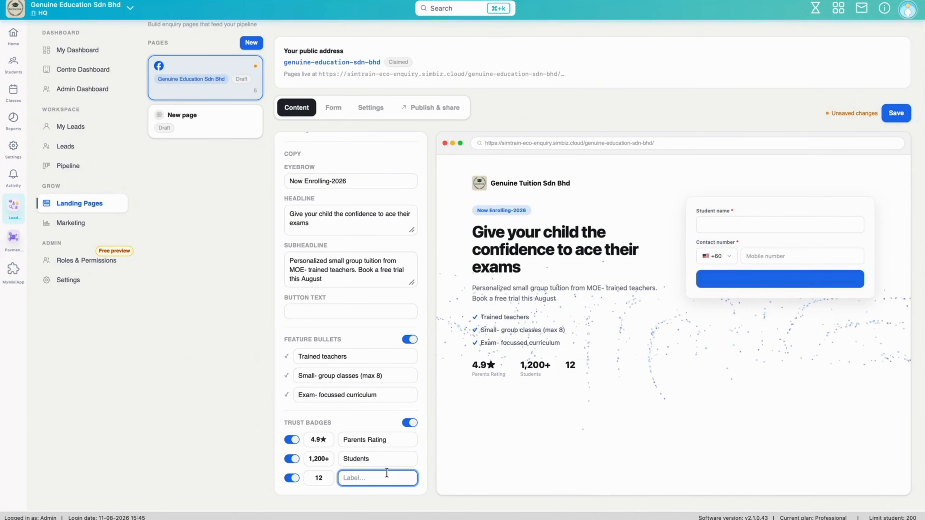
# - Label the 12 badge 'Years', then add Parent name, Email, Gender and Course interested form fields
pyautogui.write('Years')
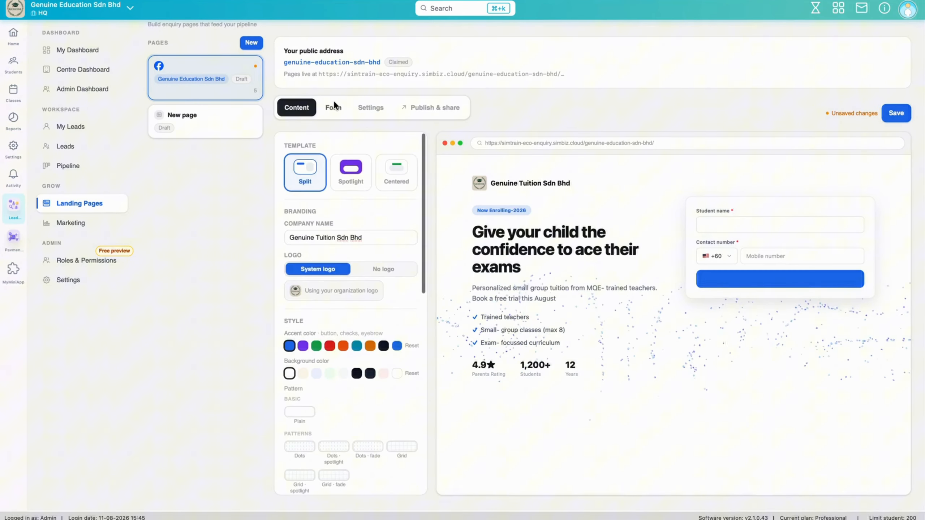
pyautogui.click(334, 106)
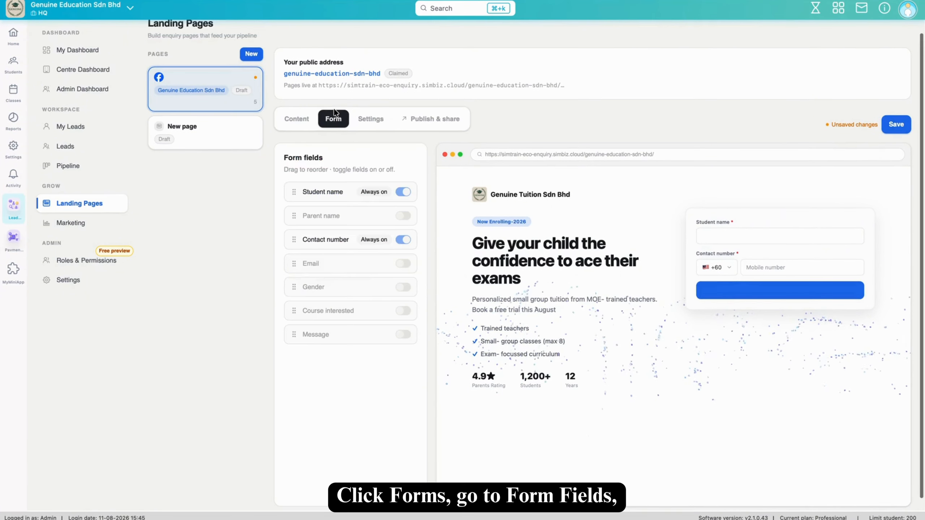
pyautogui.click(404, 216)
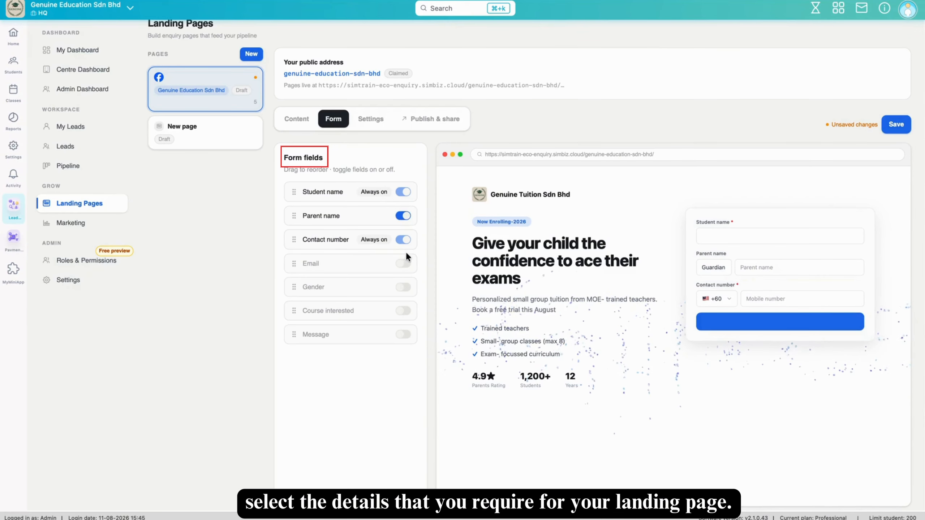
pyautogui.click(404, 263)
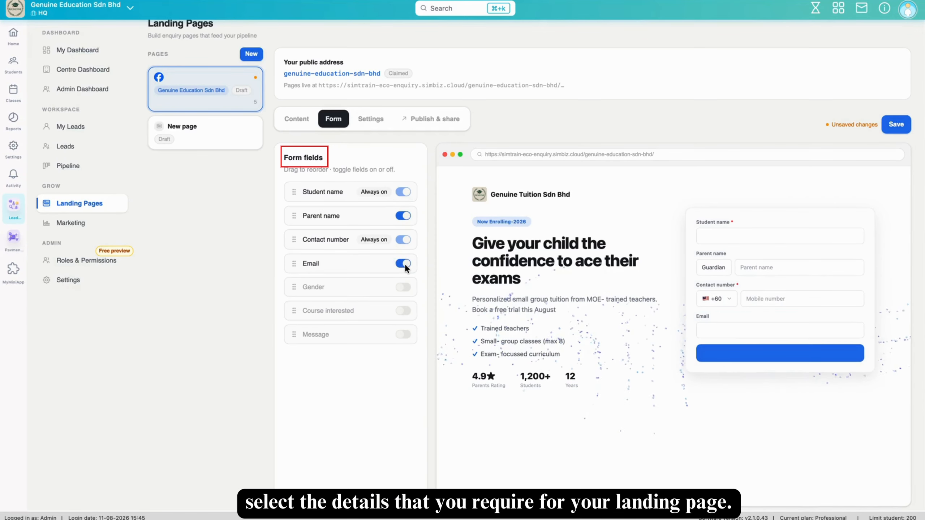
pyautogui.click(404, 287)
pyautogui.click(405, 310)
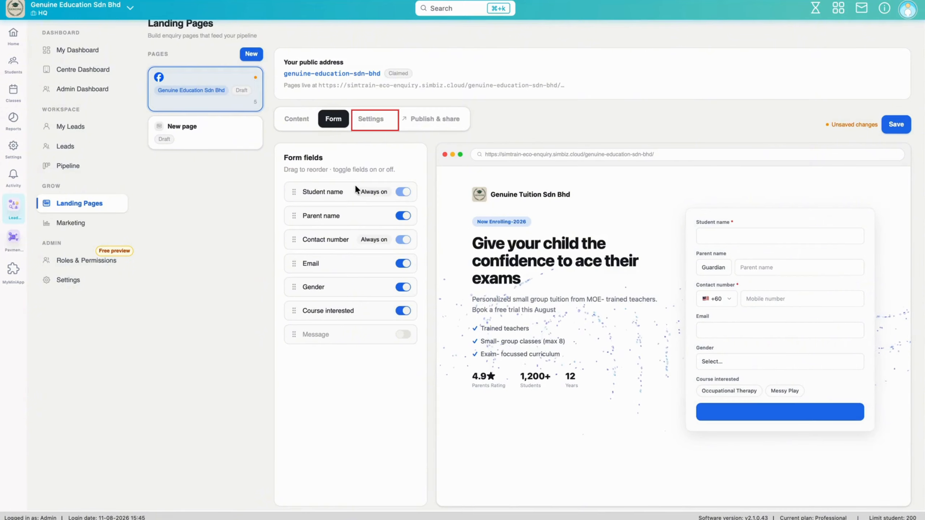
# - Name the page 'Genuine Education Sdn Bhd' and set its linked lead source to Google Search
pyautogui.click(370, 119)
pyautogui.click(371, 208)
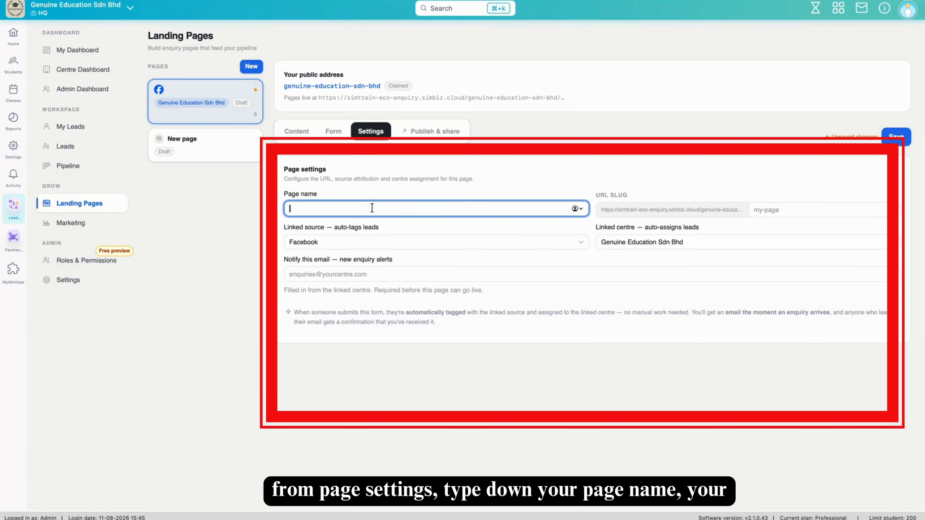
pyautogui.write('Genuine Education ')
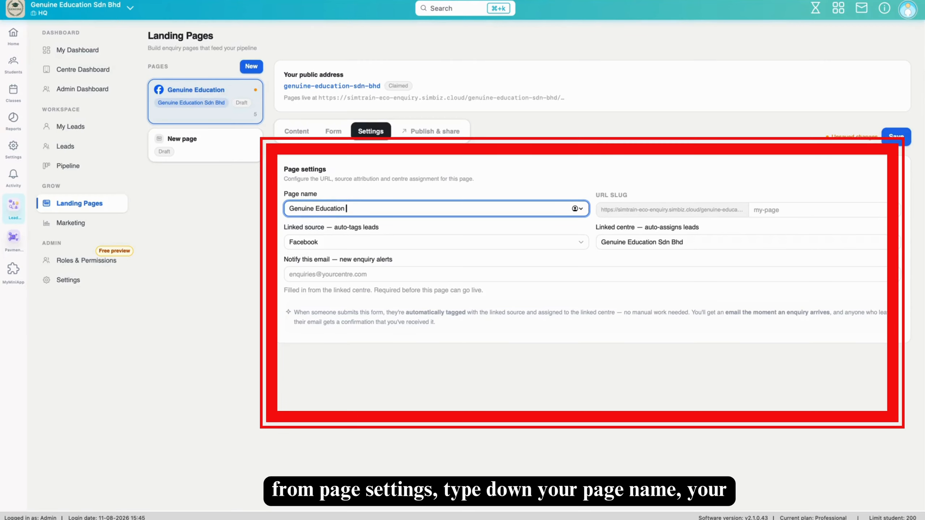
pyautogui.write('Sdn Bhd')
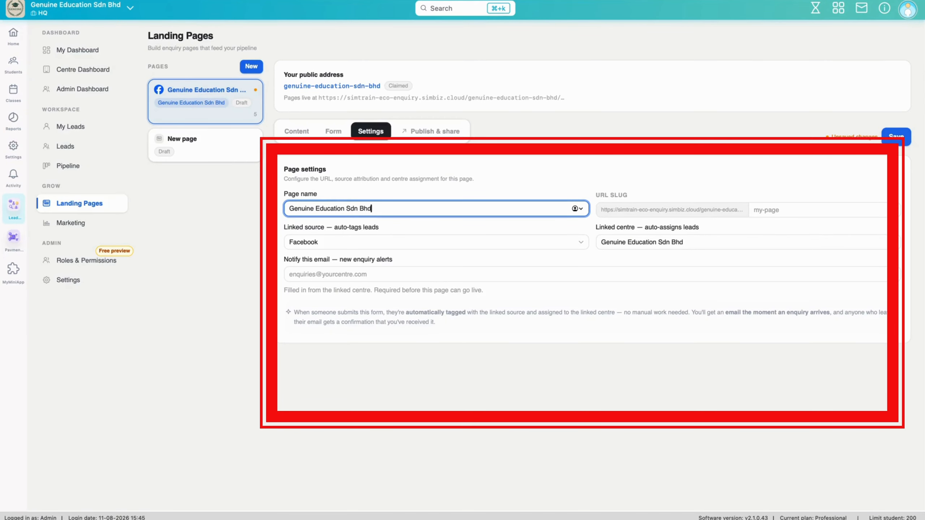
pyautogui.click(410, 242)
pyautogui.click(392, 270)
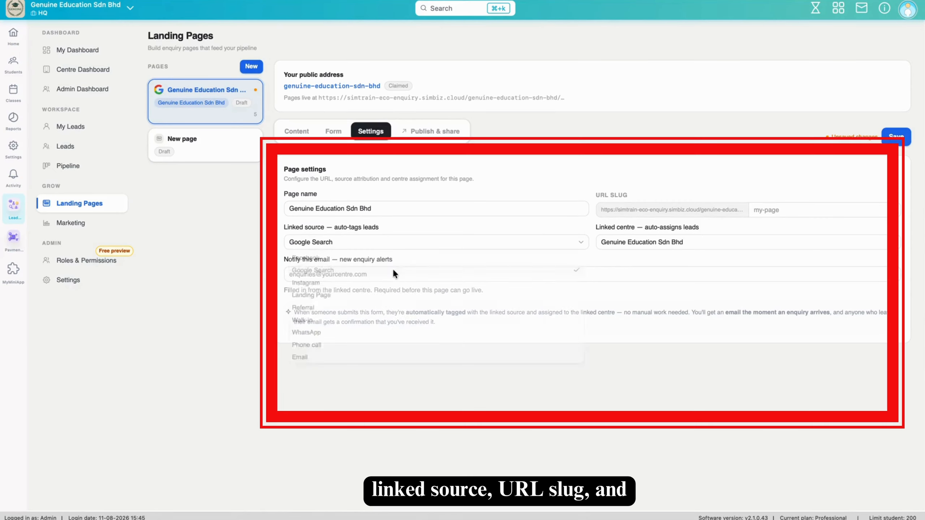
# - Set the URL slug to 'genuineuition' and enter the notification alert e-mail address
pyautogui.click(776, 214)
pyautogui.write('geu')
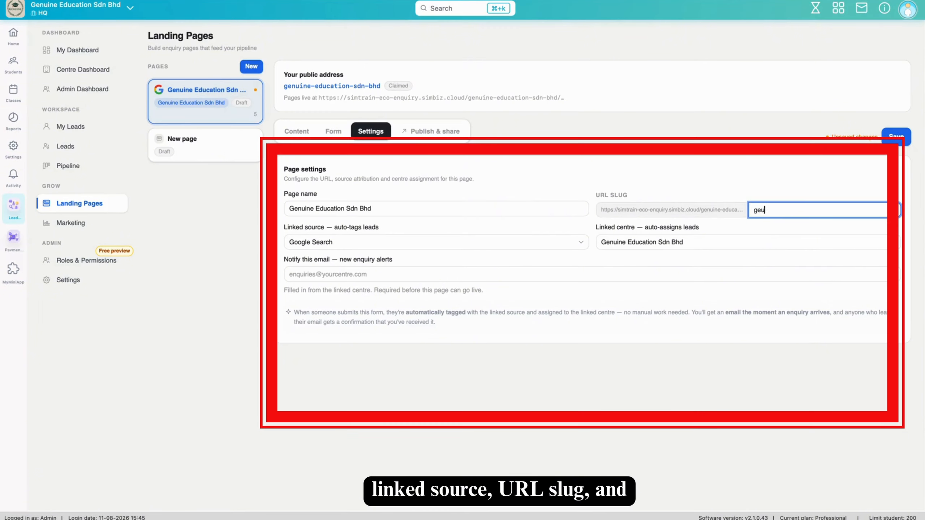
pyautogui.write('uinetuition')
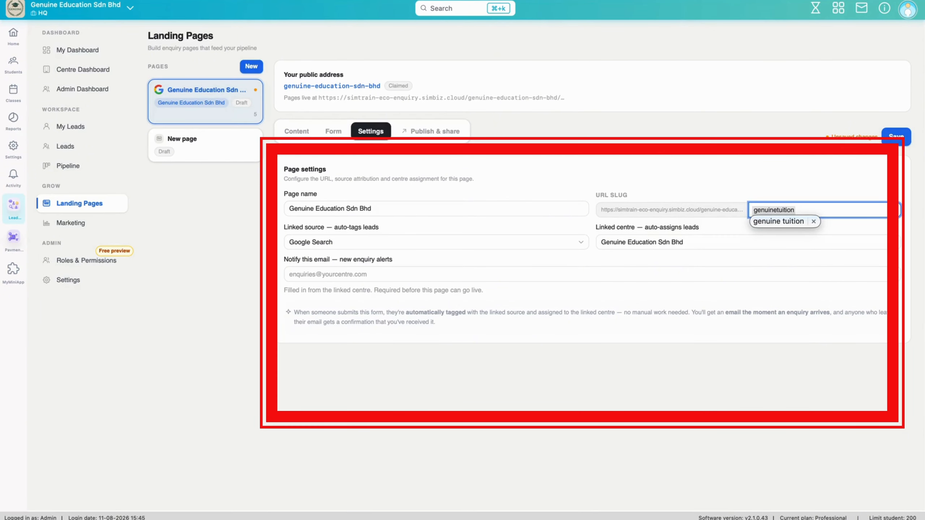
pyautogui.click(793, 220)
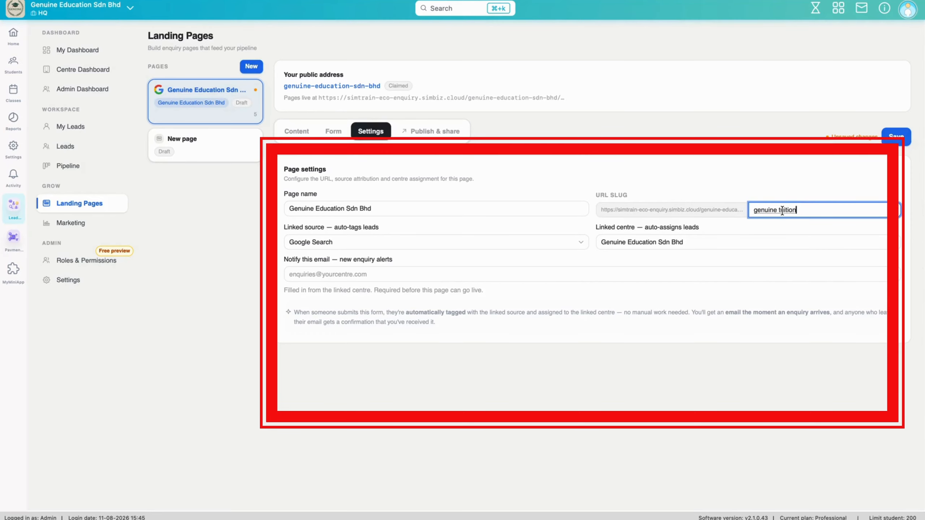
pyautogui.press('BackSpace')
pyautogui.press('BackSpace')
pyautogui.click(427, 275)
pyautogui.write('Genu')
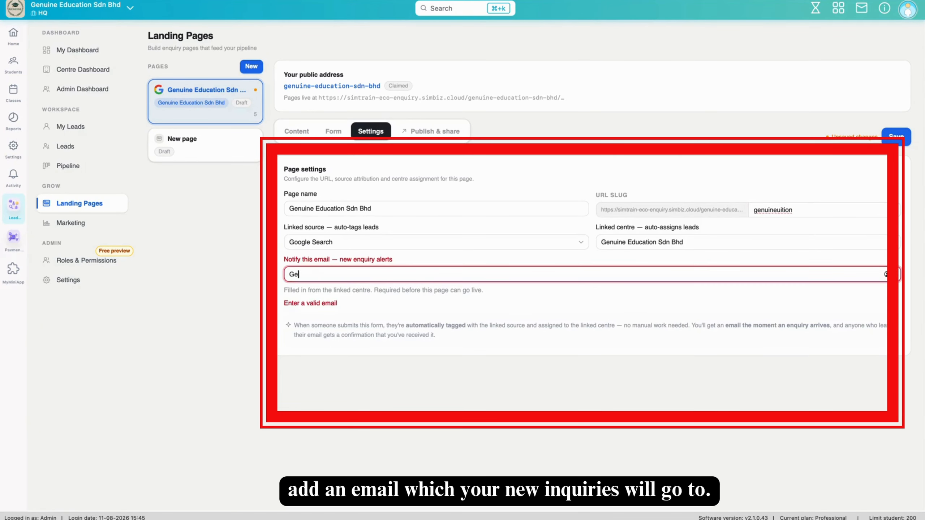
pyautogui.press('BackSpace')
pyautogui.press('BackSpace')
pyautogui.press('BackSpace')
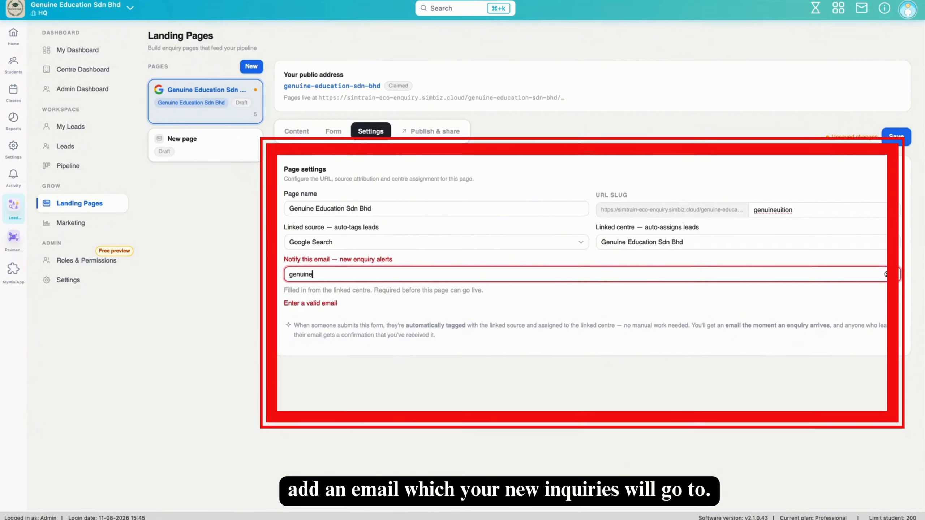
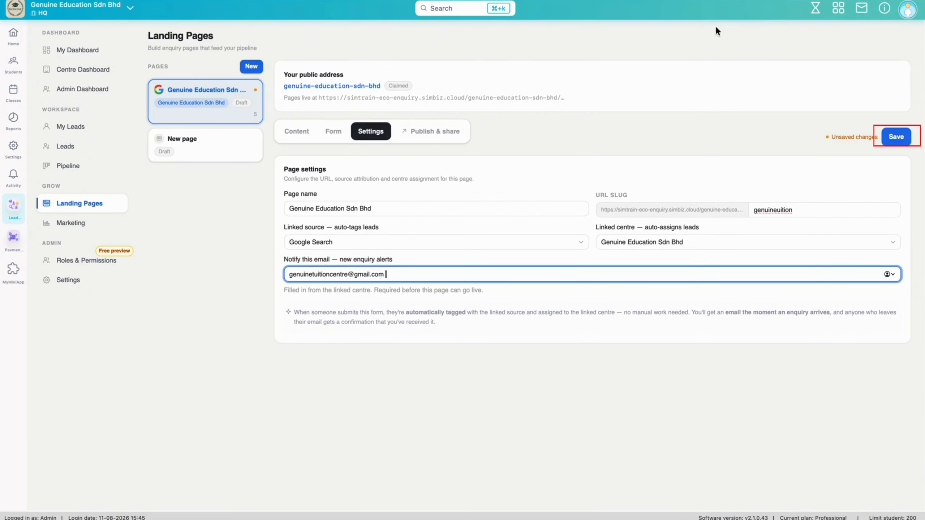
# - Save the page, publish it from Publish & share, and open the live enquiry page link
pyautogui.click(899, 135)
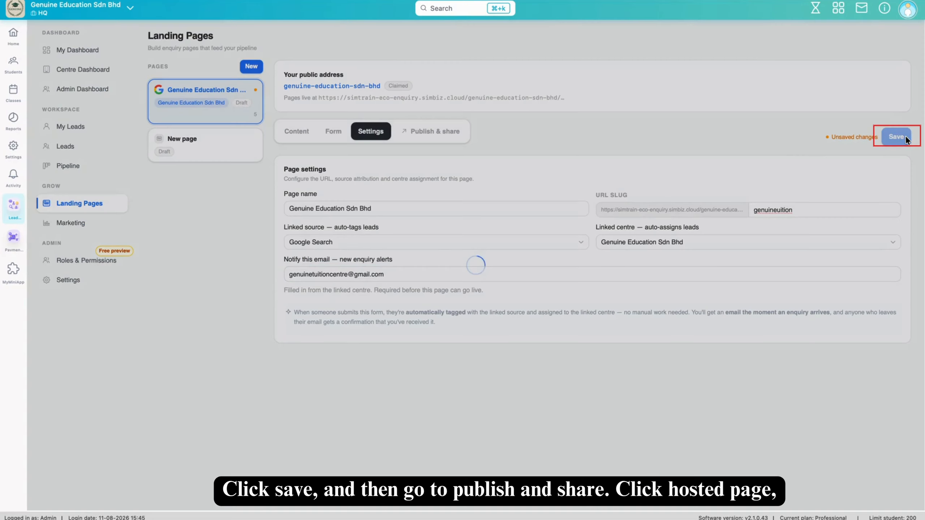
pyautogui.click(431, 132)
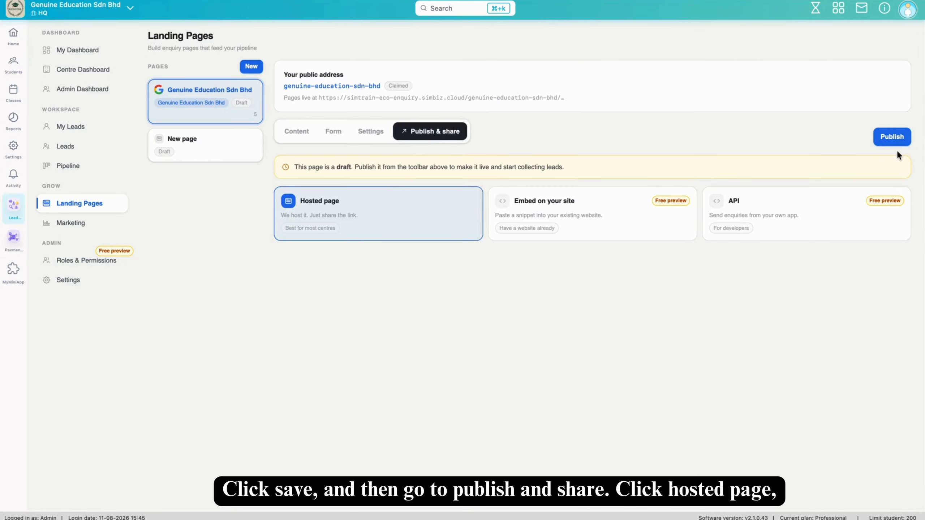
pyautogui.click(891, 136)
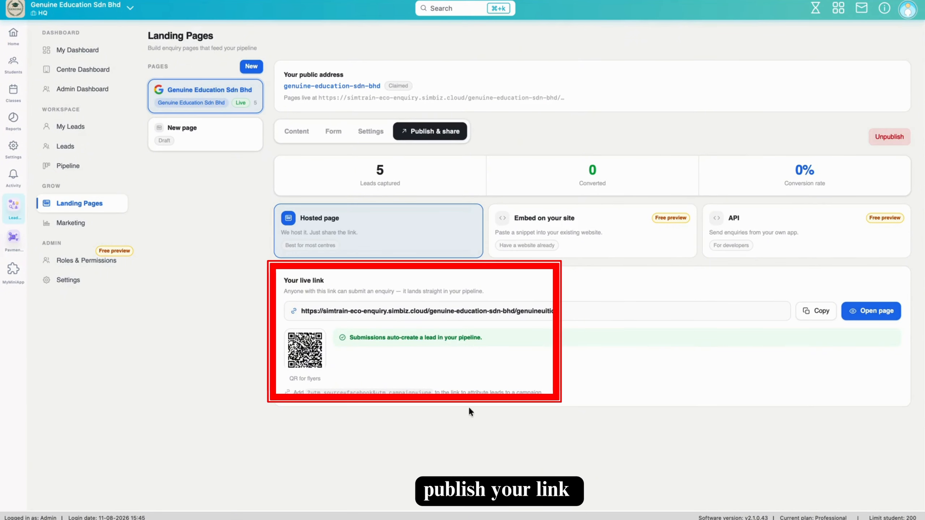
pyautogui.click(862, 312)
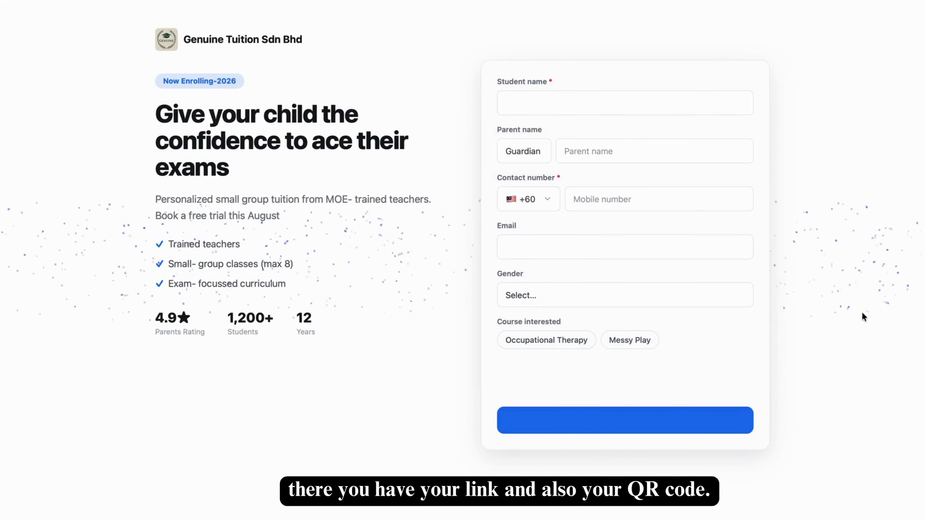